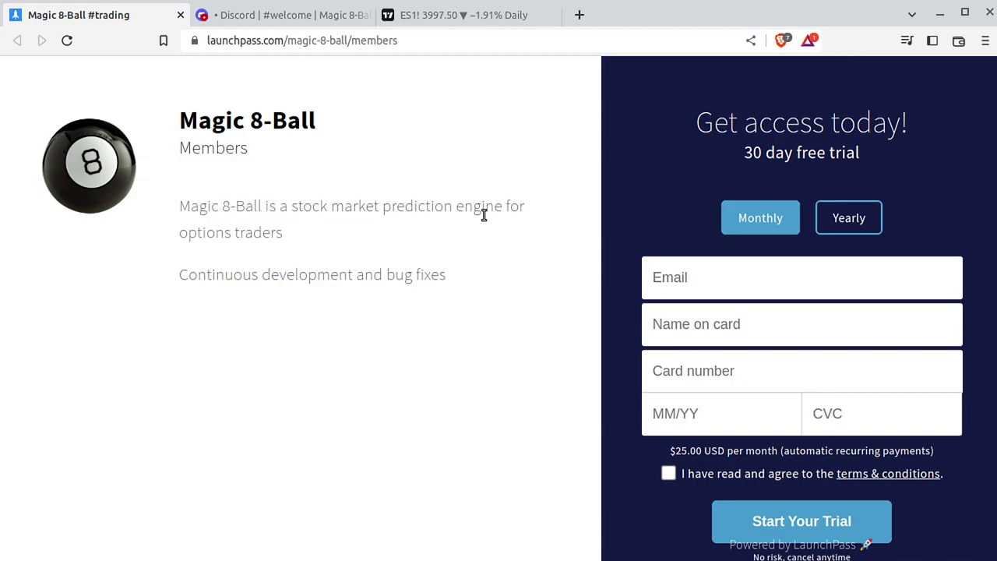
Highlight 'options traders' in the description, then open the Magic 8-Ball #help channel in Discord.
left_click_drag(303, 233, 178, 244)
left_click(288, 217)
left_click(286, 17)
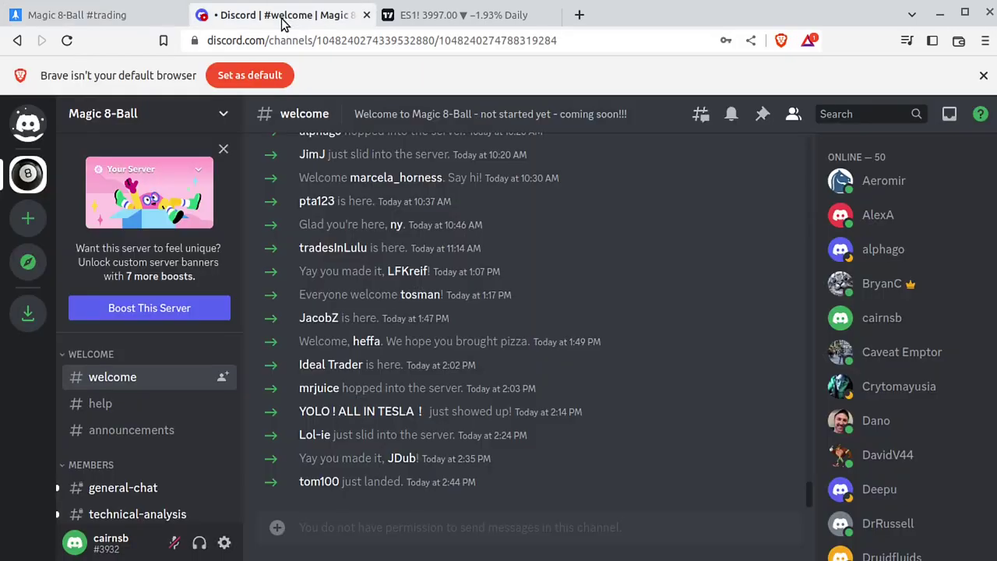
left_click(137, 400)
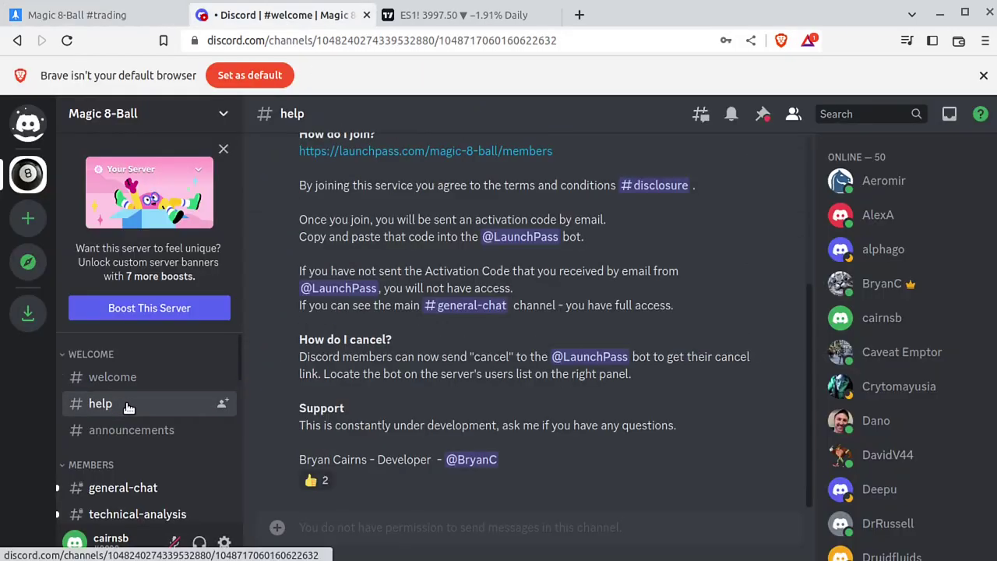
View the LaunchPass bot's profile, then scroll the channel list down to PREDICTIONS.
left_click(576, 358)
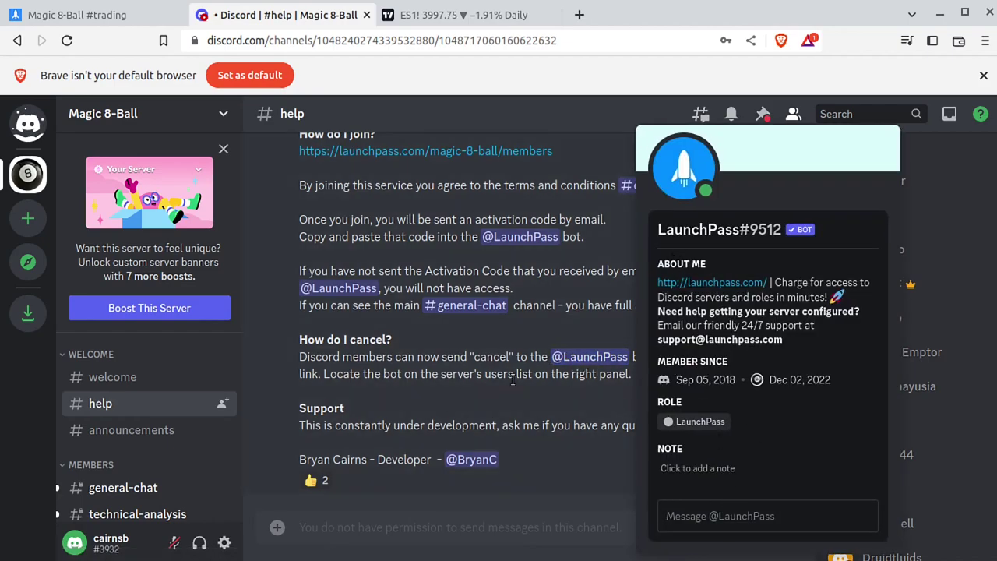
left_click(363, 361)
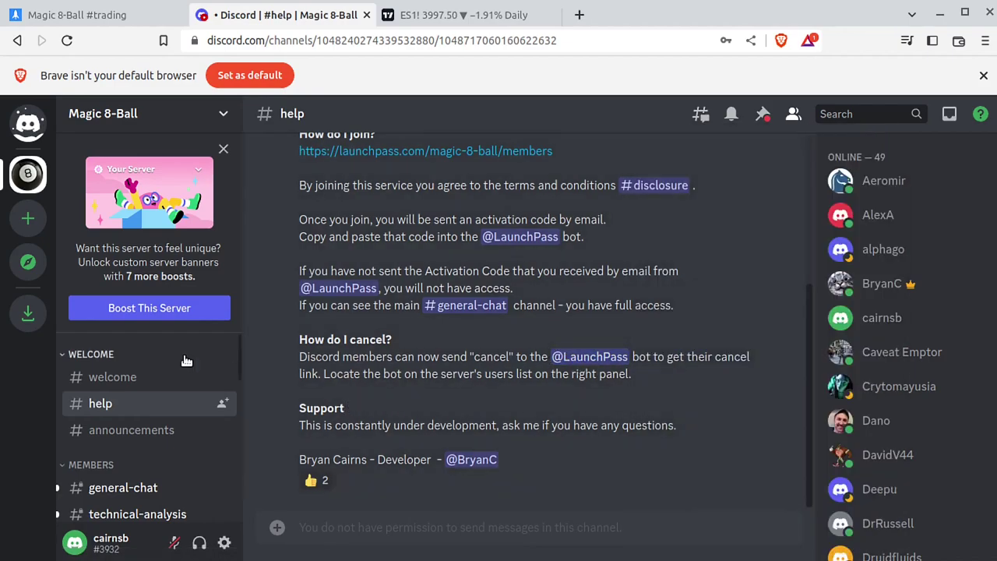
scroll(88, 354, "down", 2)
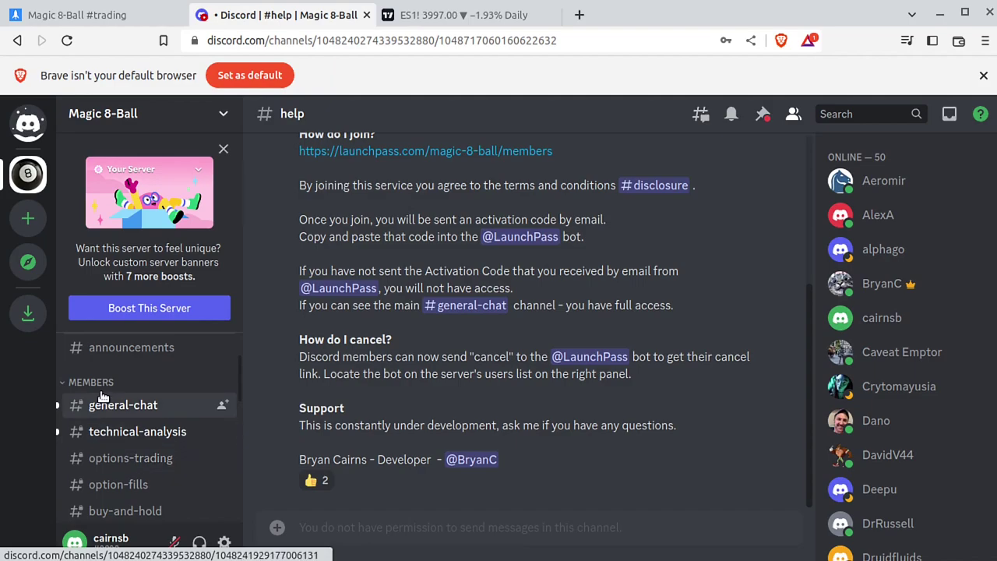
scroll(101, 394, "down", 3)
scroll(101, 394, "down", 4)
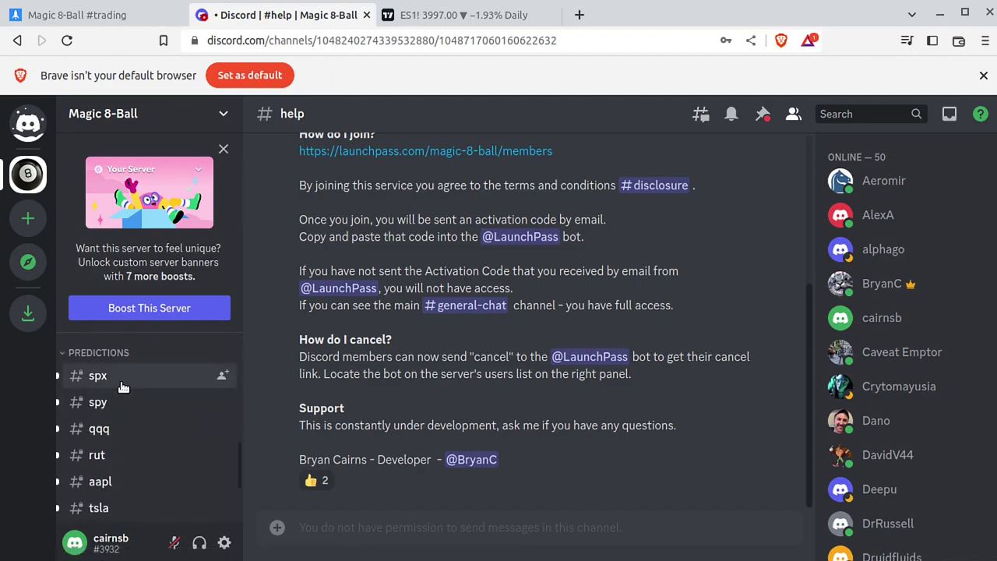
Open #spx and scroll through the 12-05-2022 SPX prediction message and its chart.
left_click(122, 384)
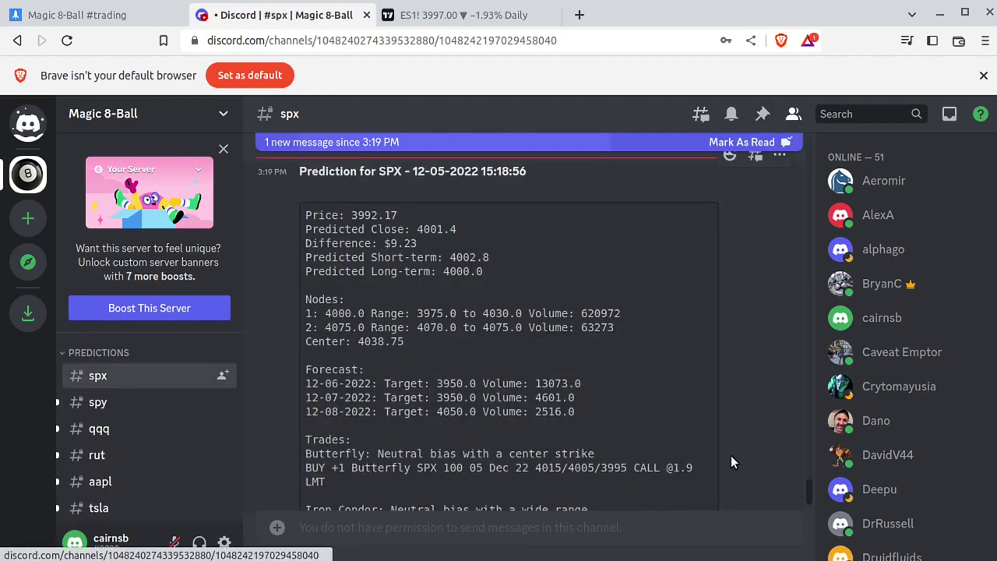
left_click_drag(806, 488, 783, 542)
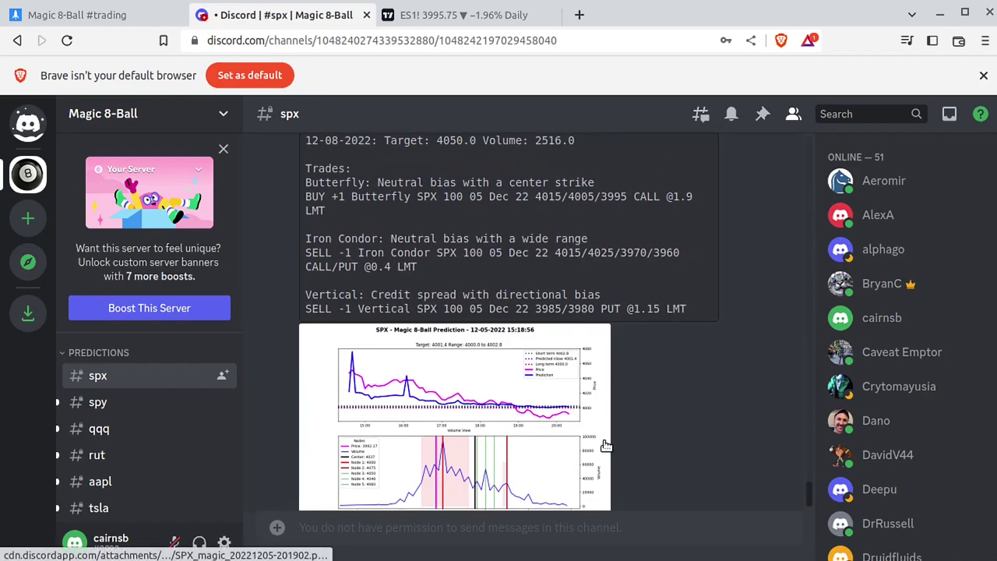
scroll(603, 440, "up", 1)
scroll(602, 440, "up", 4)
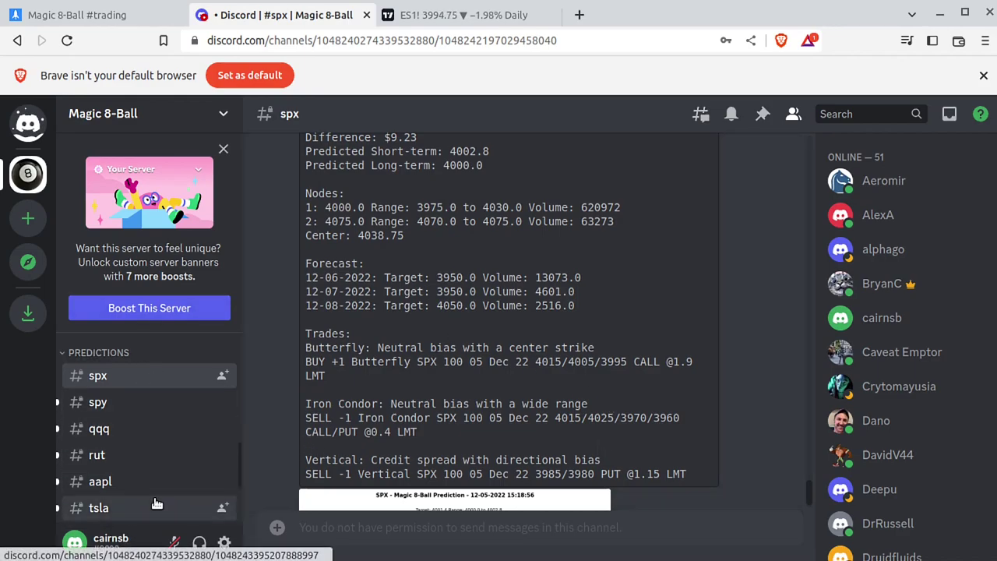
scroll(405, 342, "up", 3)
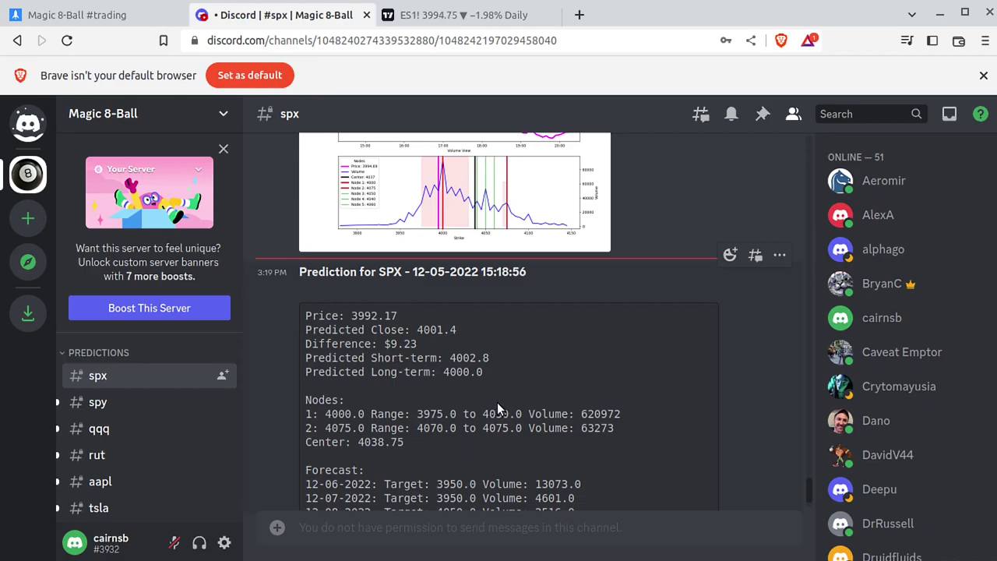
double_click(323, 273)
left_click(377, 271)
double_click(389, 272)
left_click_drag(526, 272, 414, 276)
left_click(485, 356)
left_click_drag(530, 273, 446, 275)
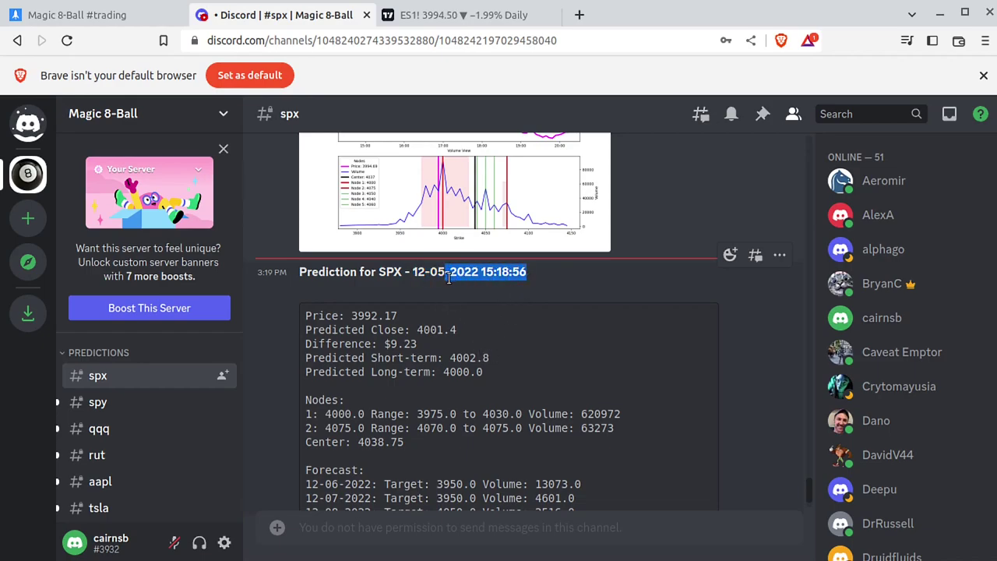
left_click(371, 377)
scroll(436, 342, "down", 2)
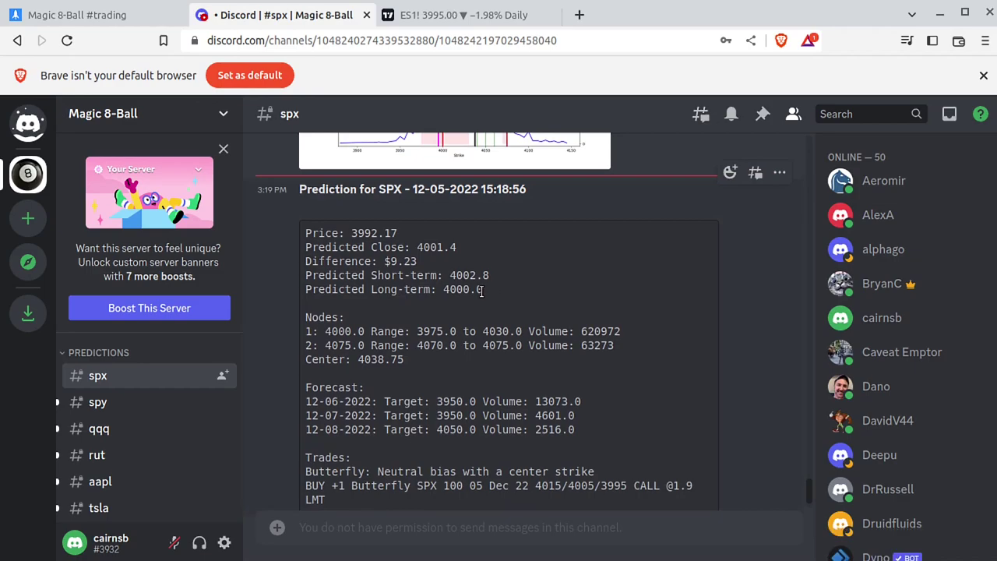
scroll(473, 311, "down", 4)
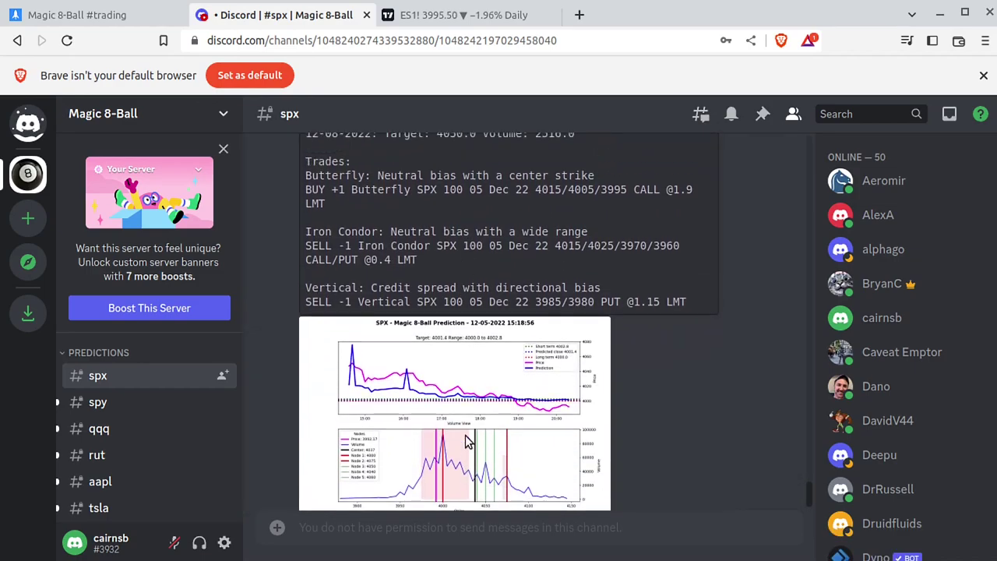
scroll(462, 430, "up", 4)
scroll(327, 379, "up", 1)
scroll(326, 379, "down", 1)
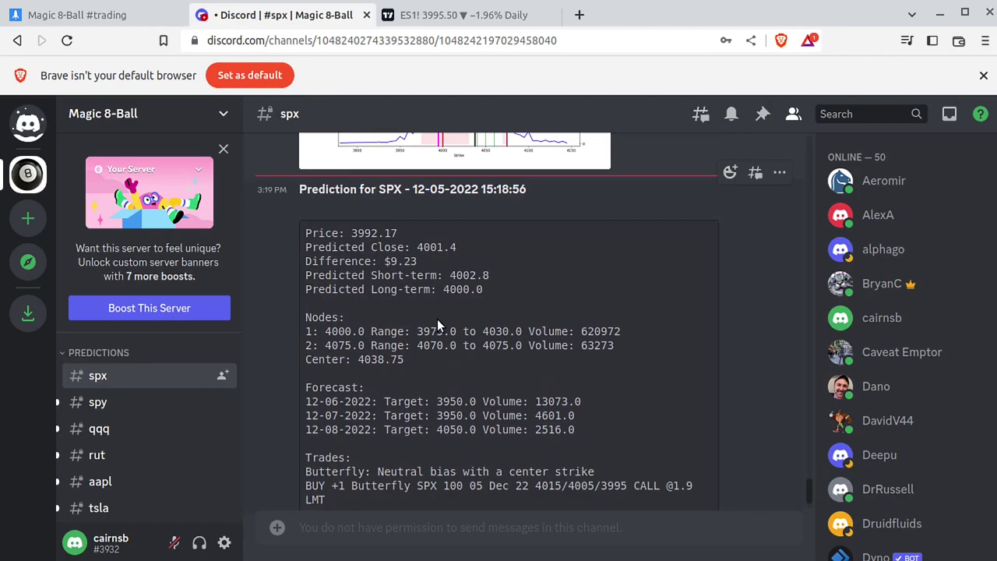
left_click_drag(504, 302, 292, 233)
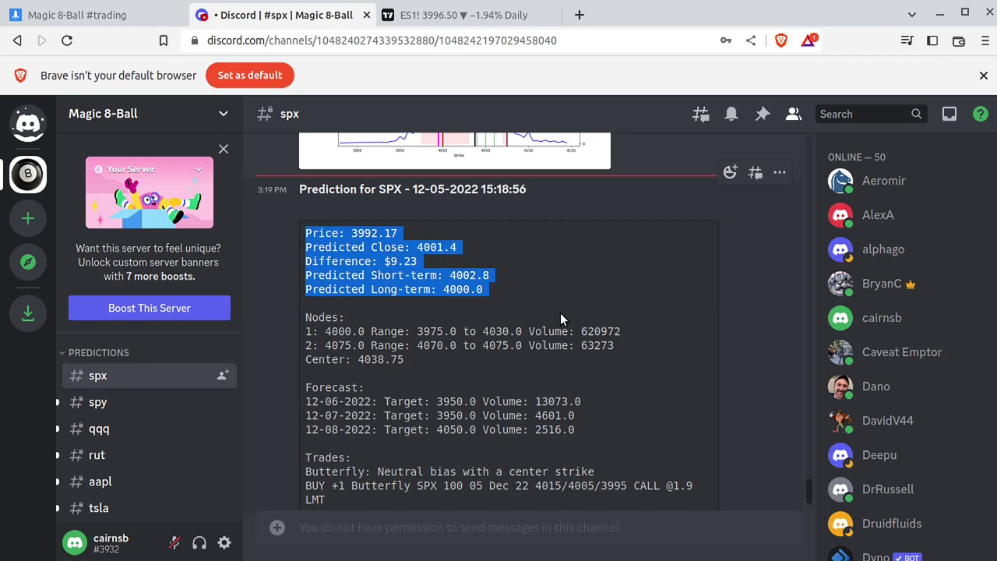
left_click(505, 298)
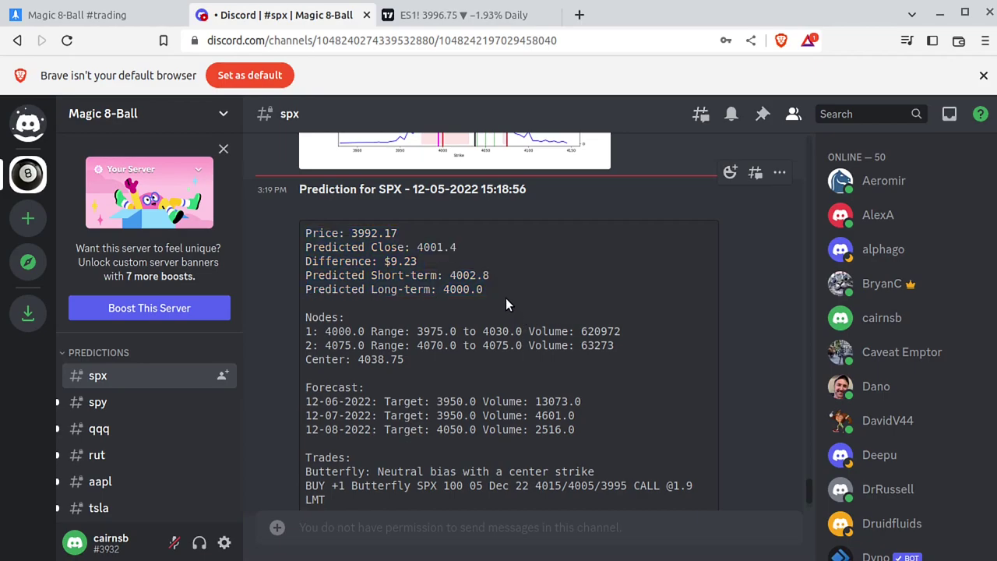
double_click(365, 235)
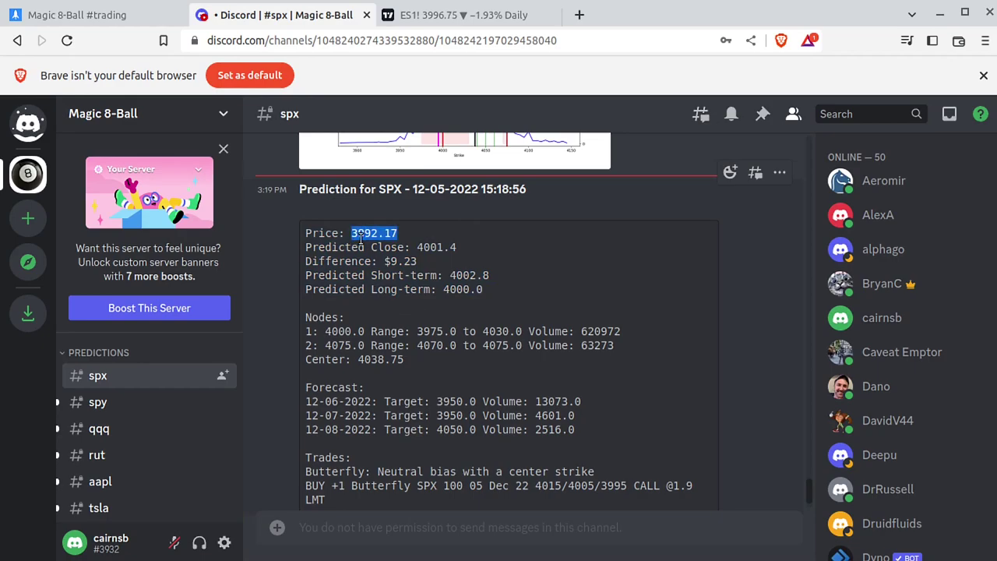
Switch to thinkorswim and show the SPX 1-minute price chart.
key("alt+Tab")
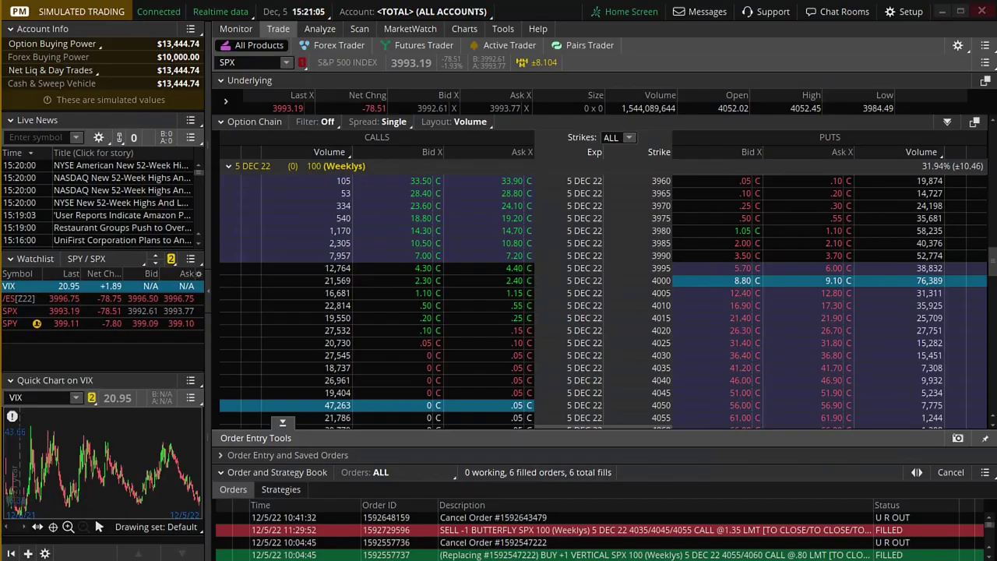
left_click(464, 29)
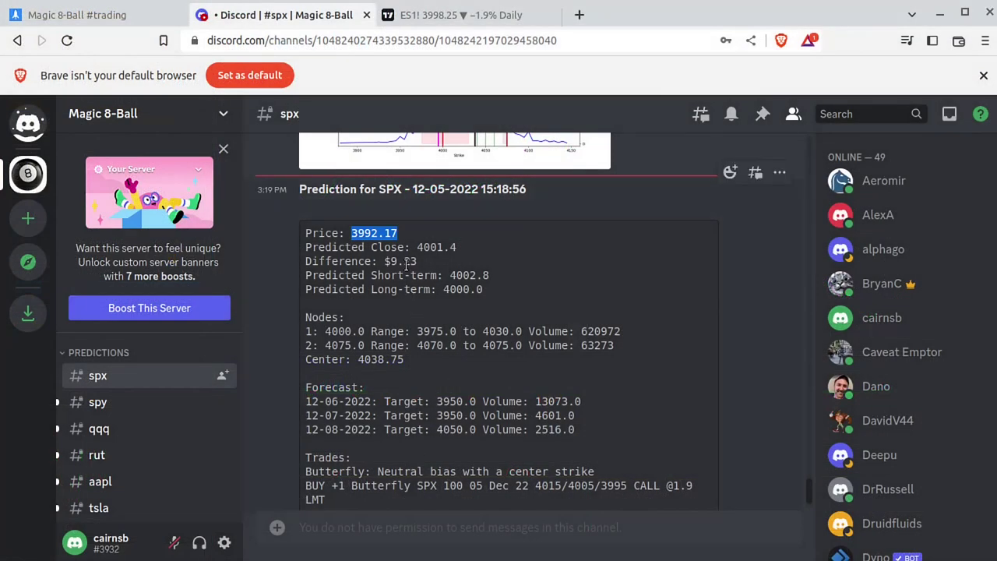
Compare the 3992.17 price with the 4001.4 predicted close and its $9.23 difference.
left_click_drag(456, 245, 304, 250)
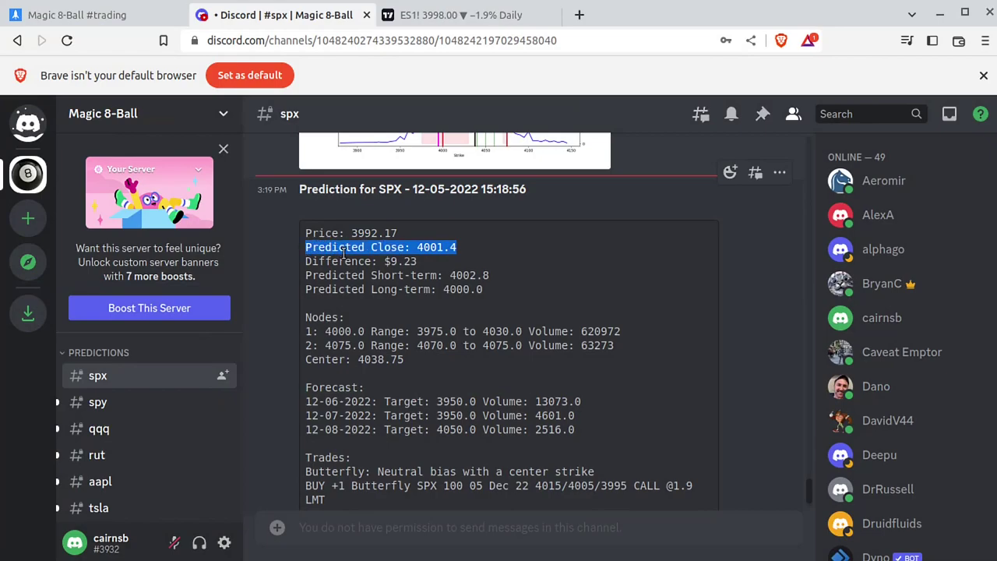
left_click(423, 261)
double_click(371, 234)
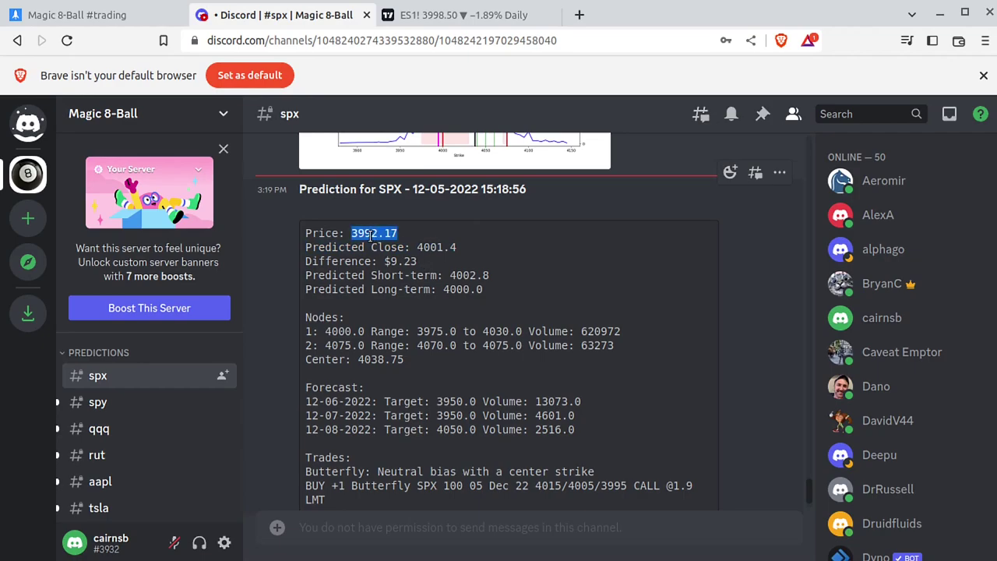
double_click(437, 246)
left_click_drag(418, 262, 383, 263)
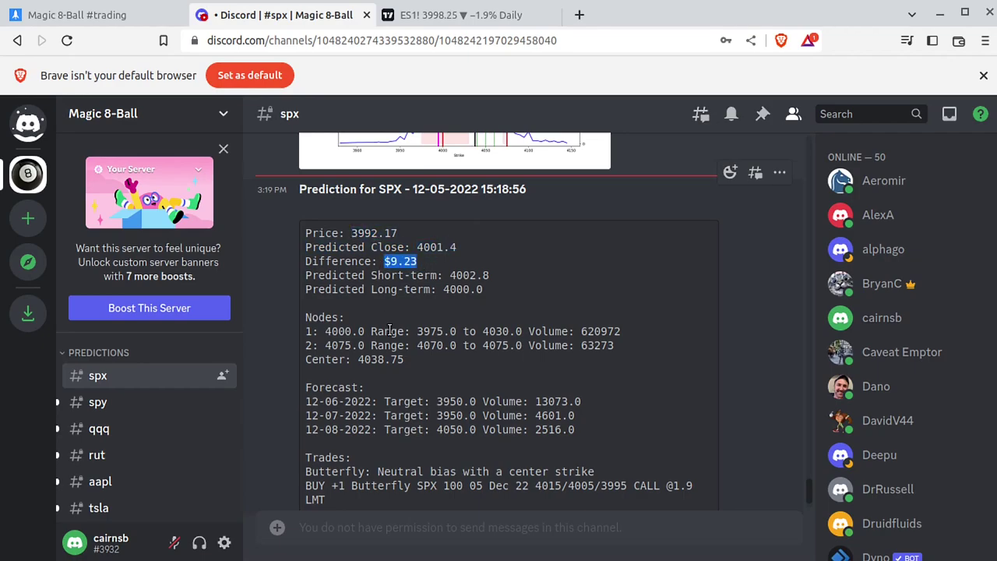
double_click(341, 257)
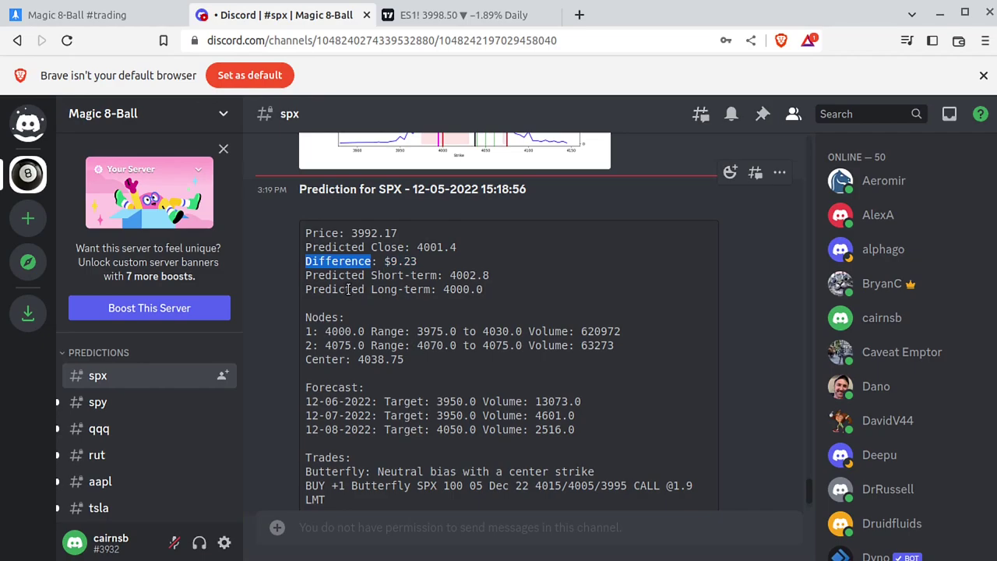
Check the short-term 4002.8 and long-term 4000.0 targets against the 3992.17 price.
left_click_drag(483, 289, 303, 282)
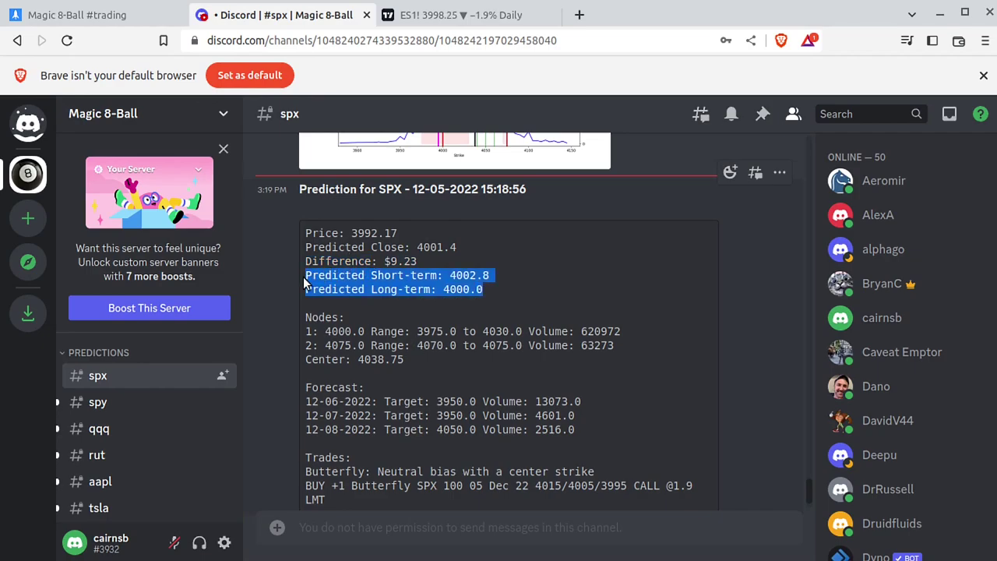
left_click(364, 277)
mouse_move(377, 275)
left_mouse_down()
mouse_move(436, 275)
mouse_move(366, 289)
left_mouse_up()
left_click(424, 297)
left_click(404, 331)
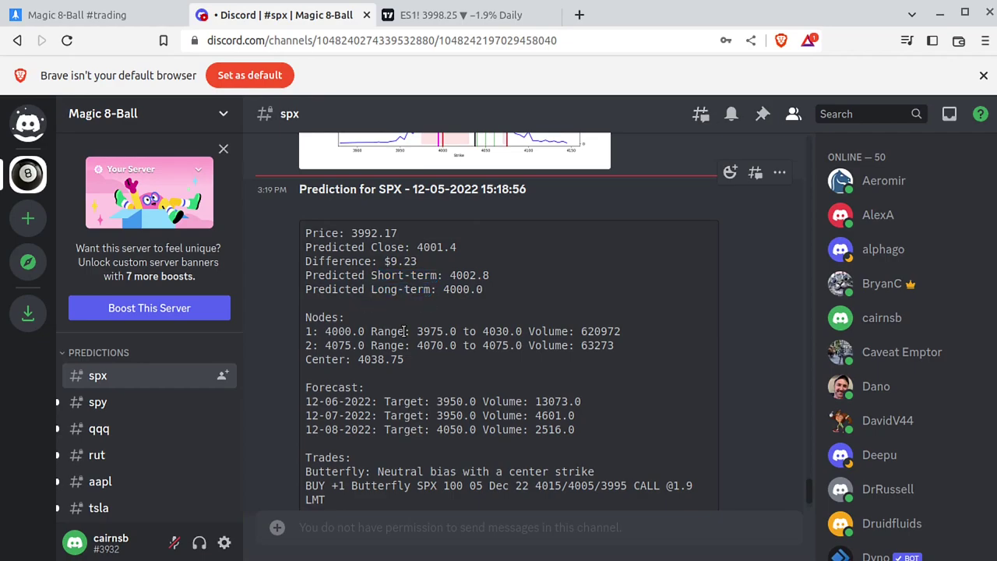
left_click_drag(495, 272, 297, 277)
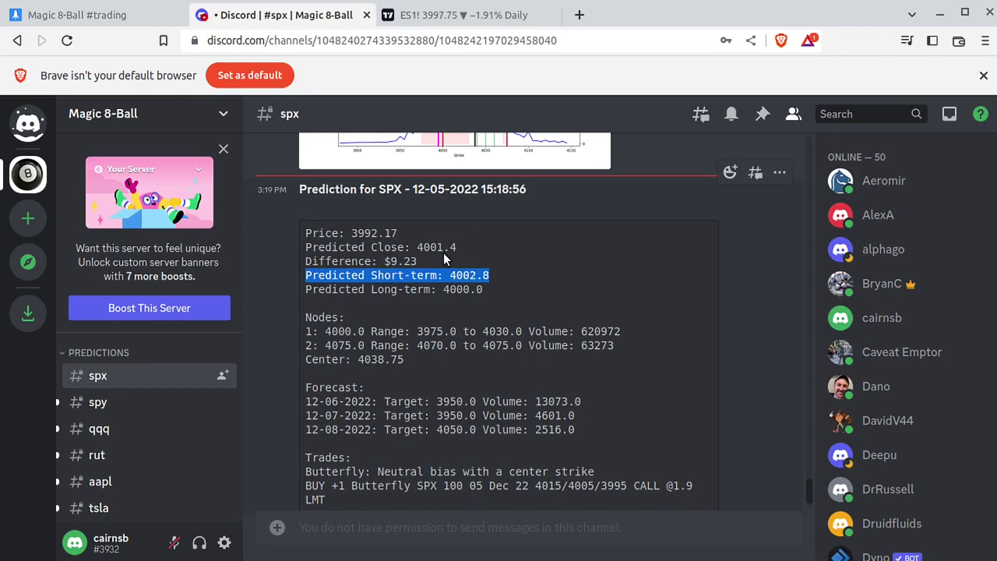
double_click(374, 233)
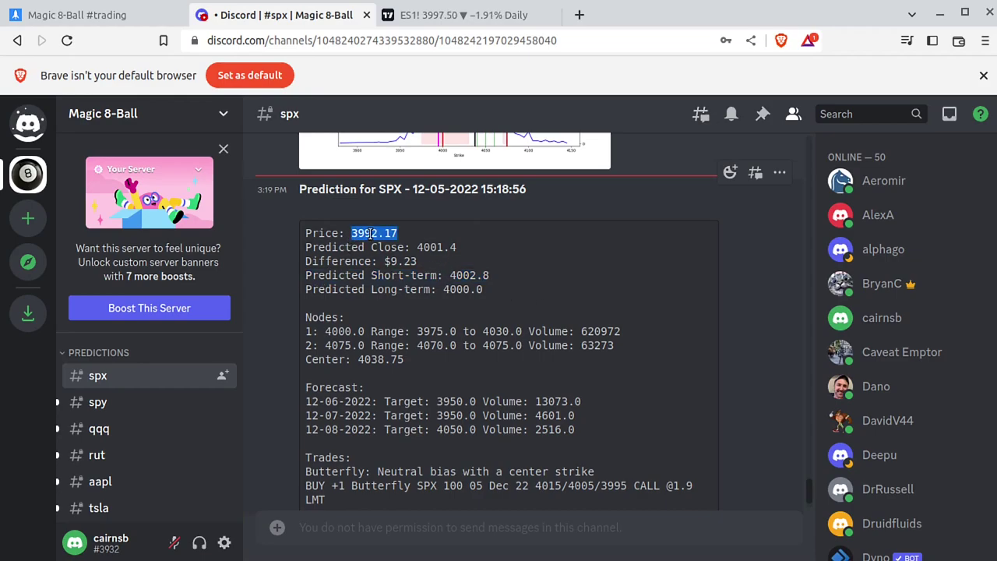
left_click_drag(451, 275, 478, 275)
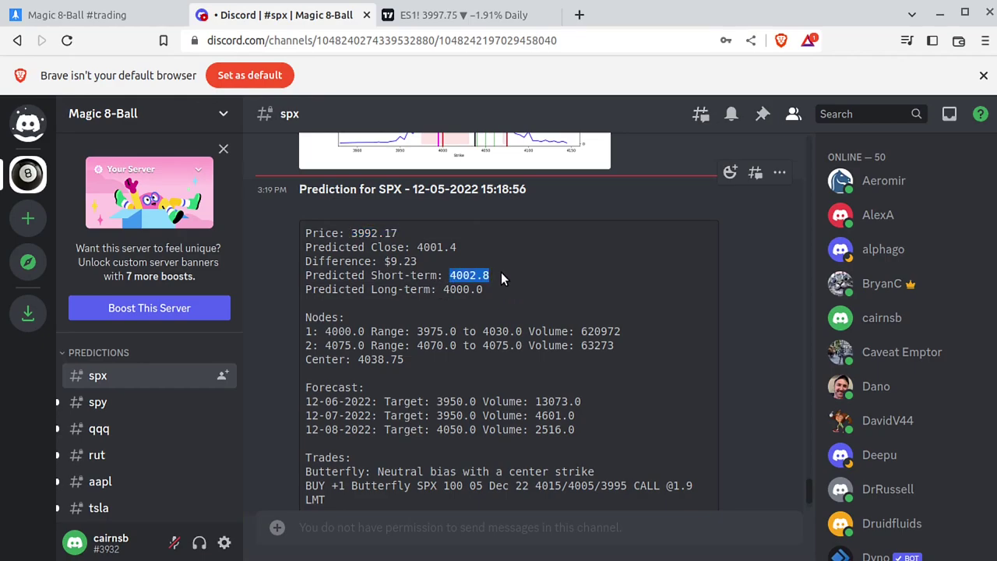
double_click(406, 292)
left_click_drag(483, 292, 447, 292)
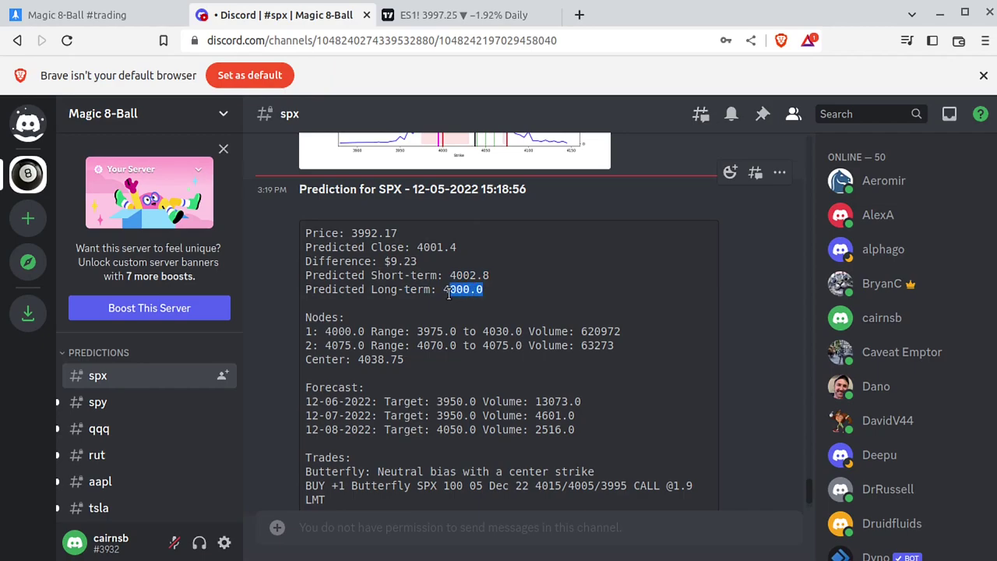
left_click_drag(448, 293, 442, 293)
Go over the predicted close 4001.4, short-term 4002.8 and long-term 4000.0 lines.
left_click_drag(456, 249, 306, 251)
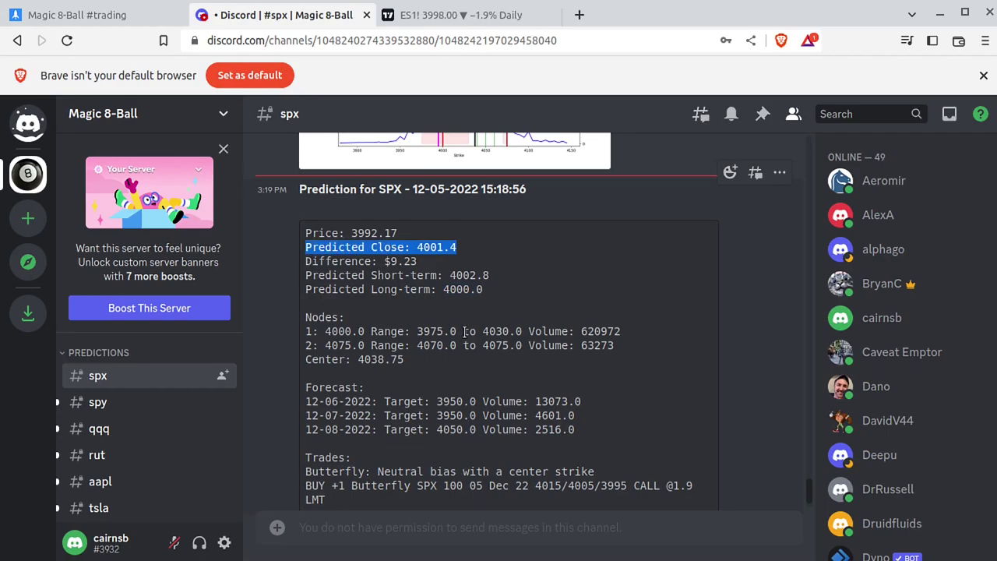
left_click_drag(502, 277, 308, 275)
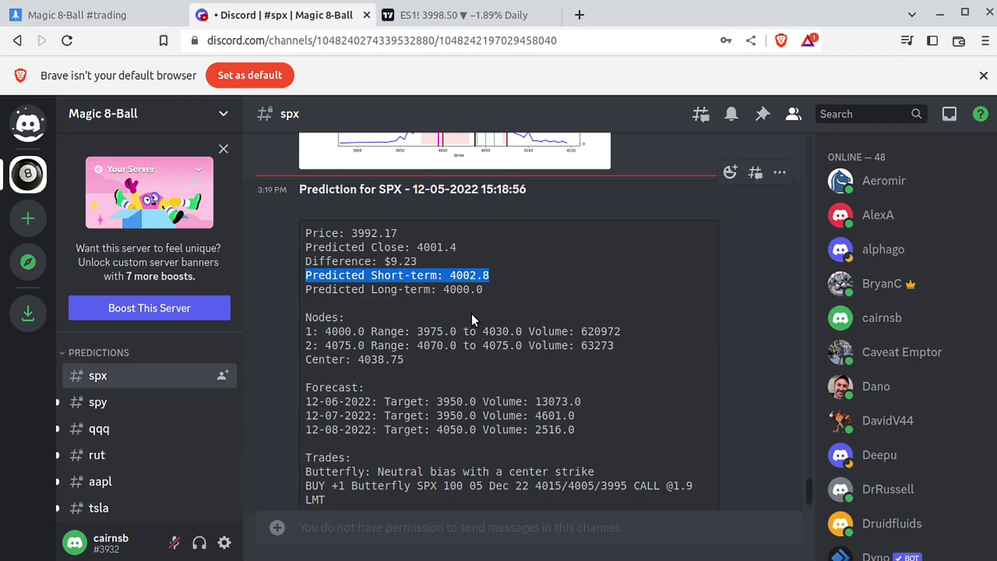
left_click_drag(364, 290, 369, 292)
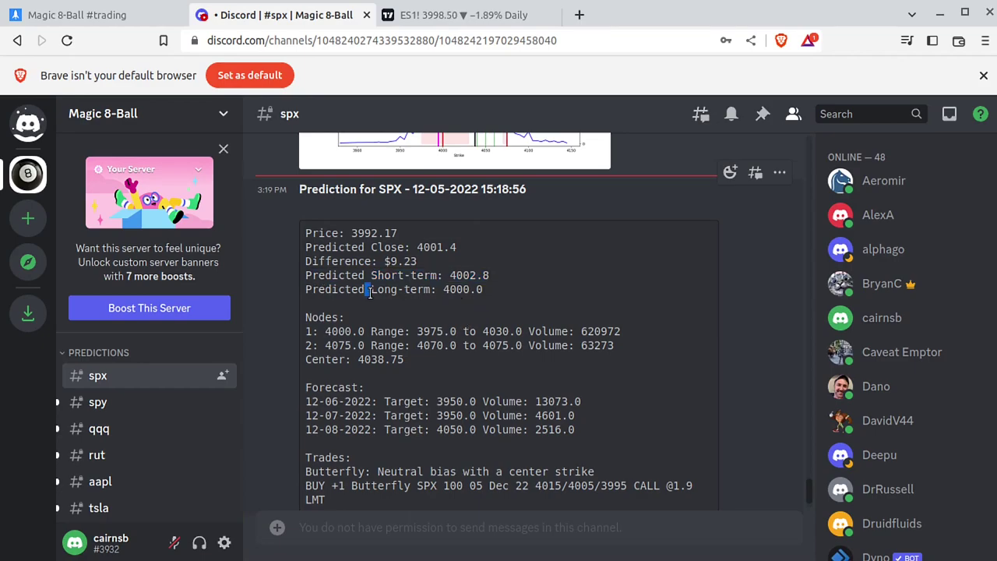
left_click_drag(478, 289, 318, 294)
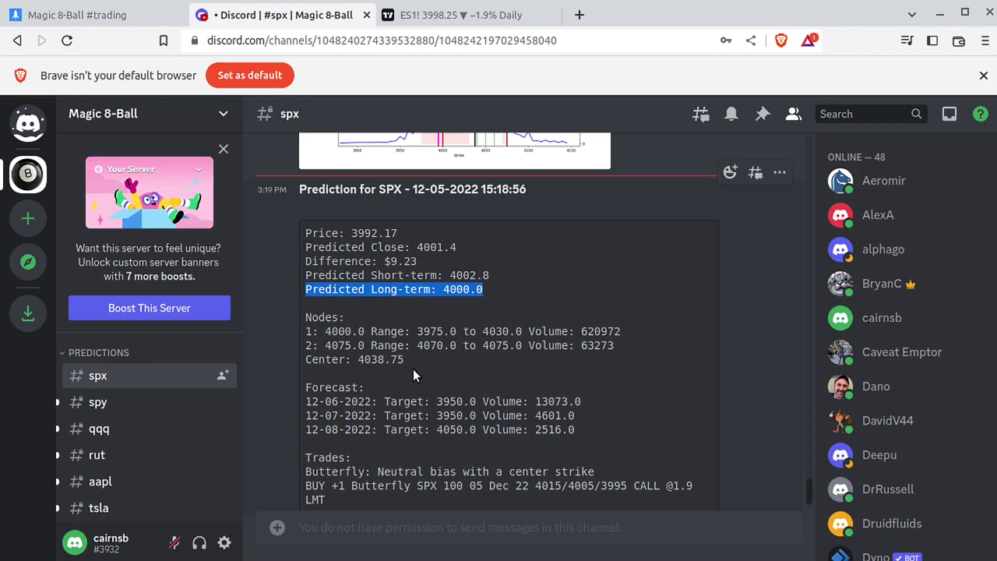
Match the first node's 4000.0 value to the long-term target, then bring up thinkorswim's SPX option chain.
left_click_drag(413, 368, 304, 311)
left_click(386, 343)
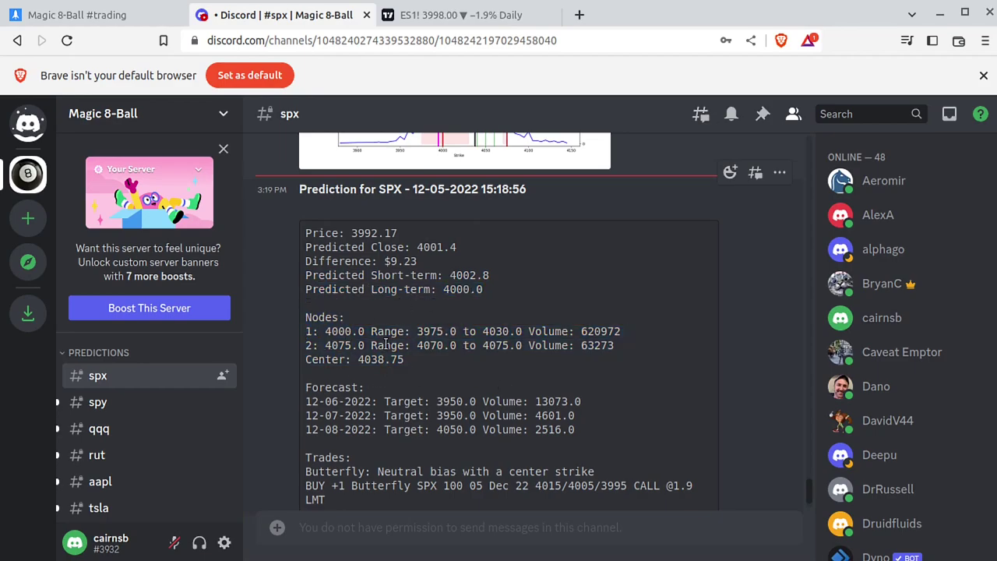
double_click(342, 331)
left_click_drag(305, 331, 313, 331)
double_click(346, 331)
double_click(459, 291)
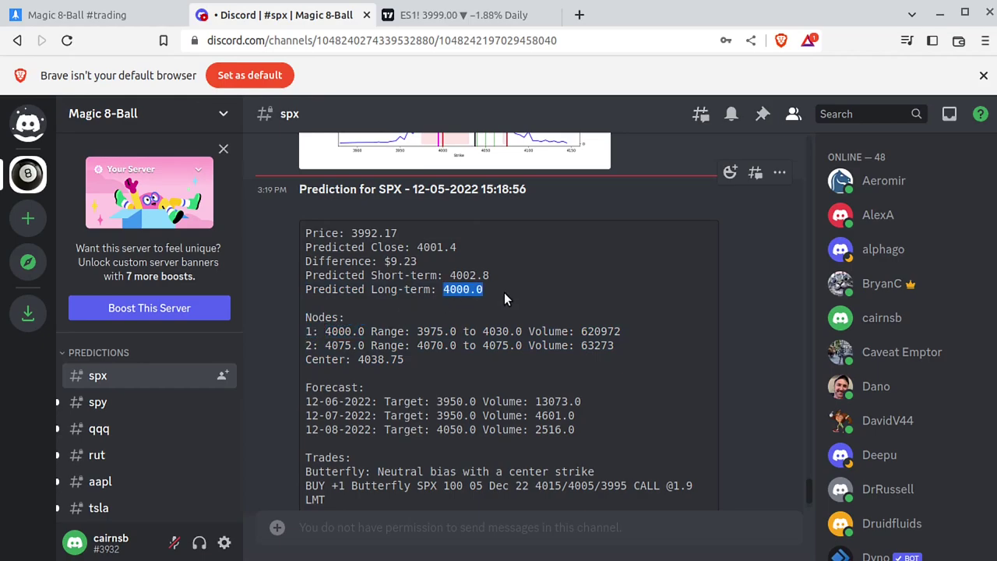
left_click(335, 332)
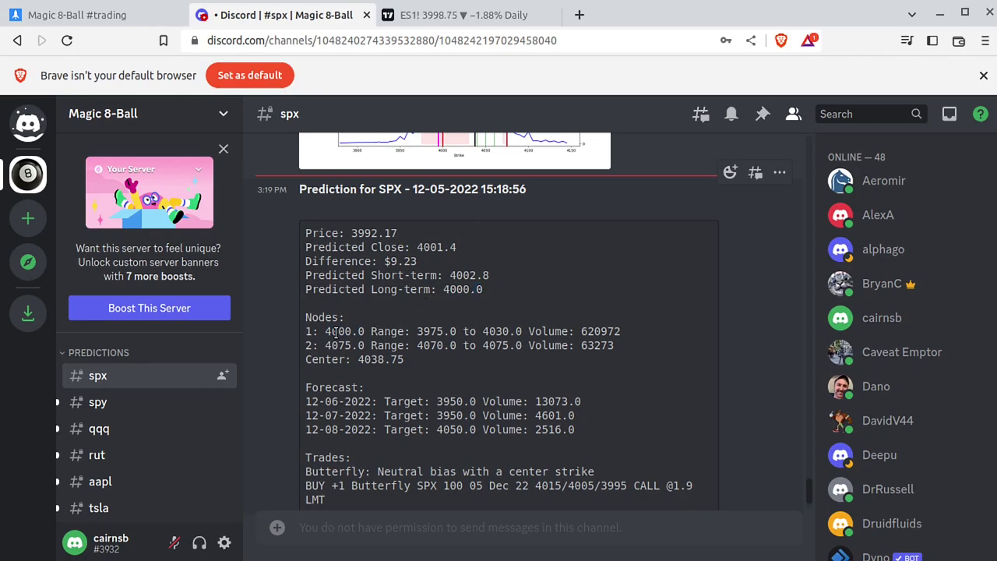
double_click(335, 331)
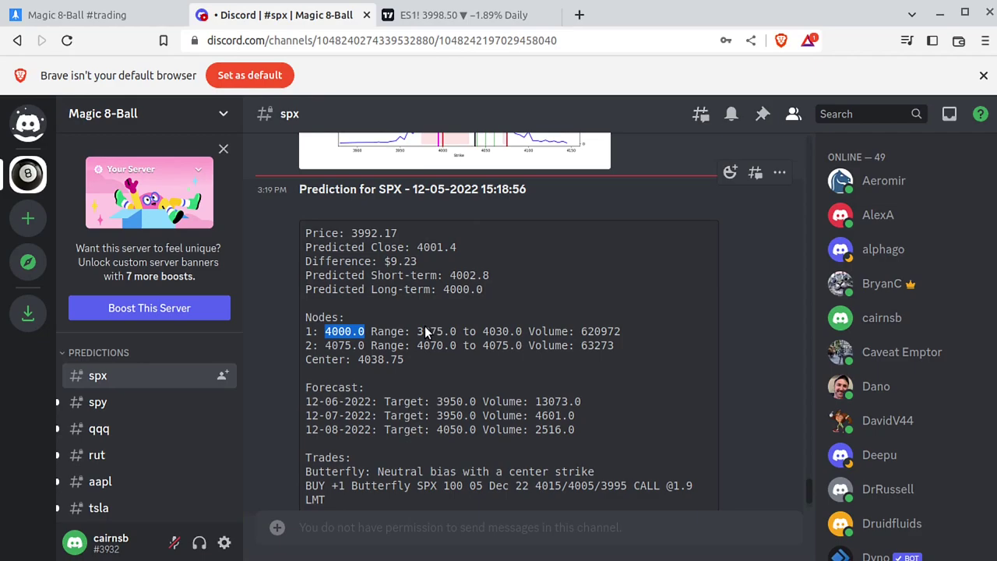
key("alt+Tab")
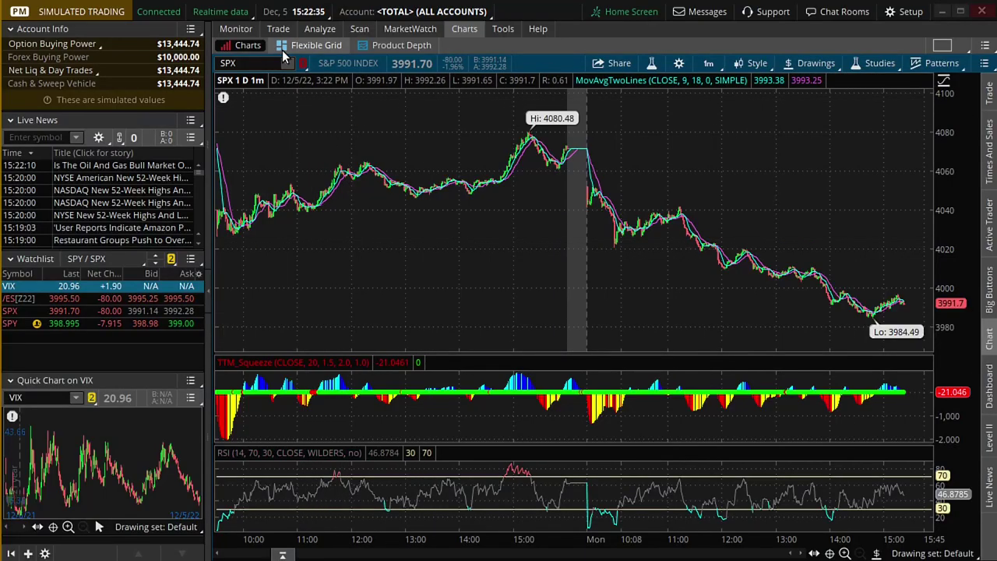
left_click(278, 29)
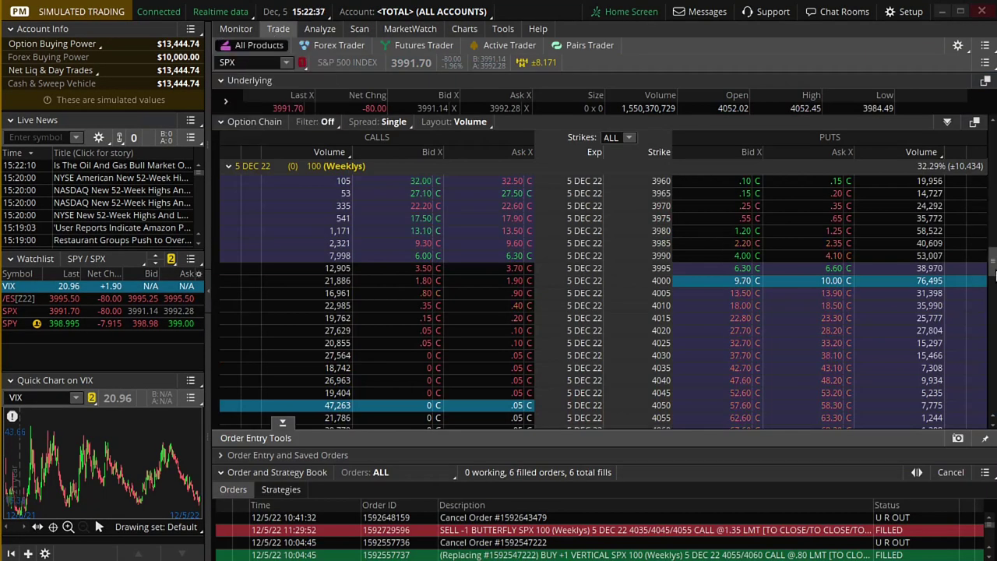
left_click(476, 121)
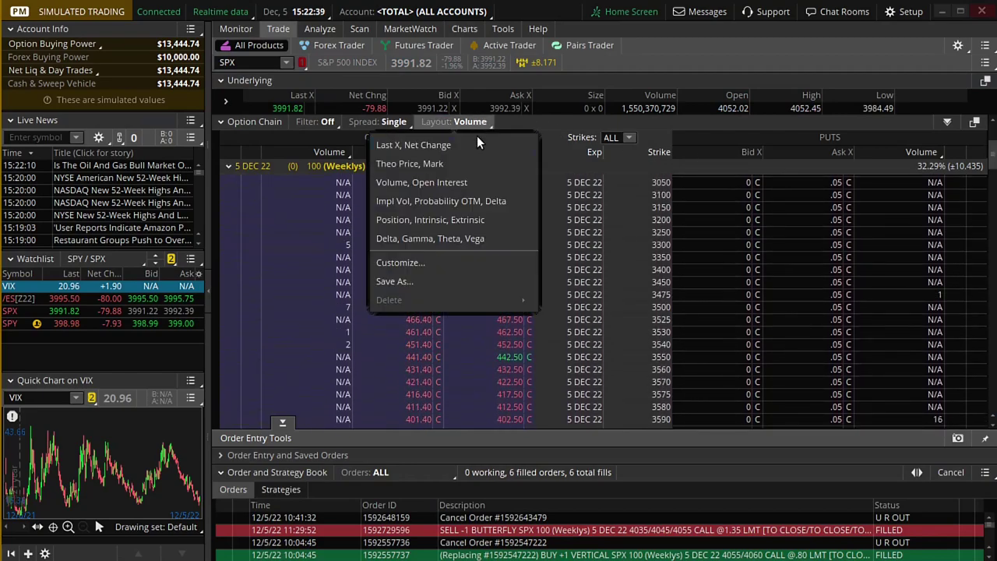
left_click(430, 264)
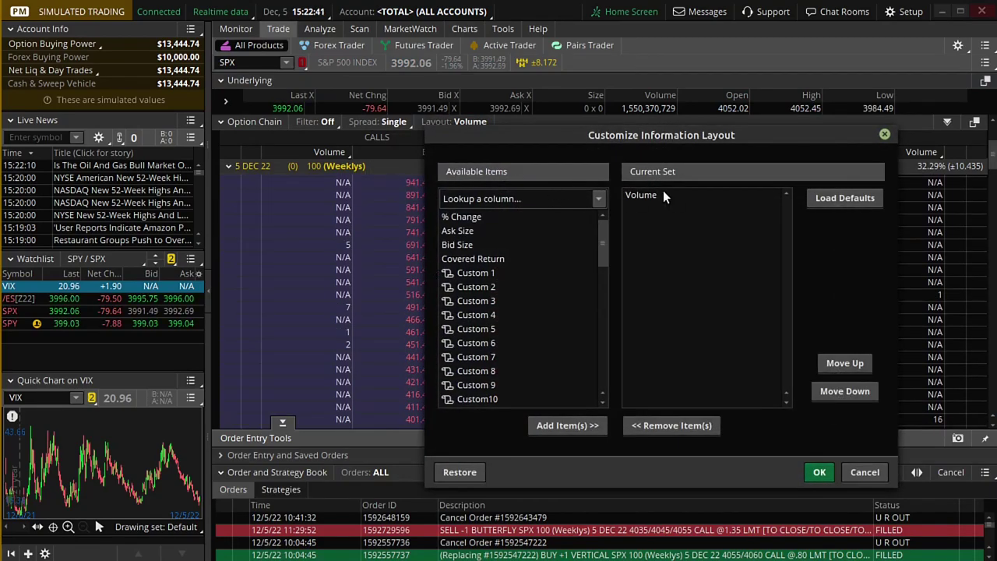
left_click_drag(595, 227, 547, 399)
left_click(469, 398)
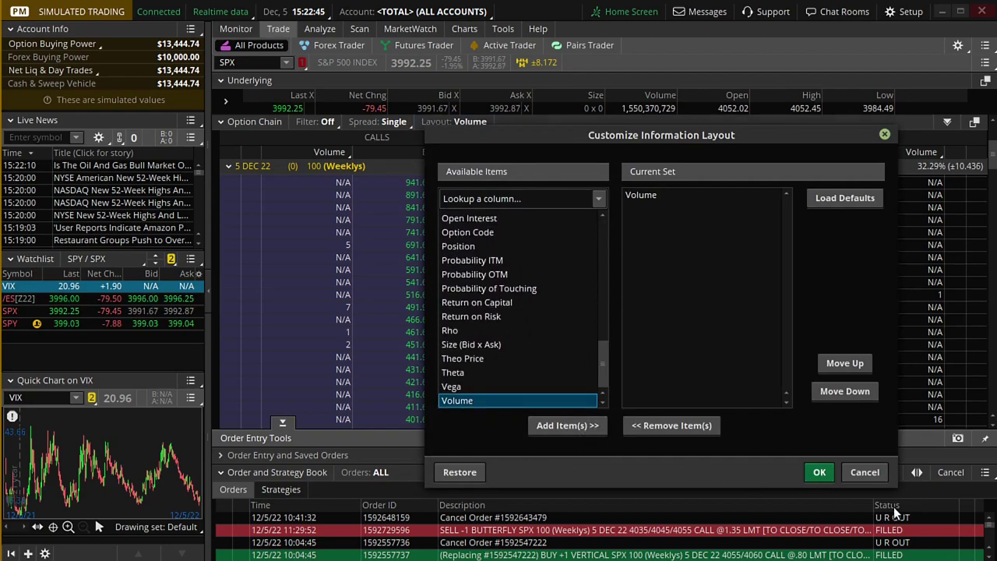
left_click(869, 472)
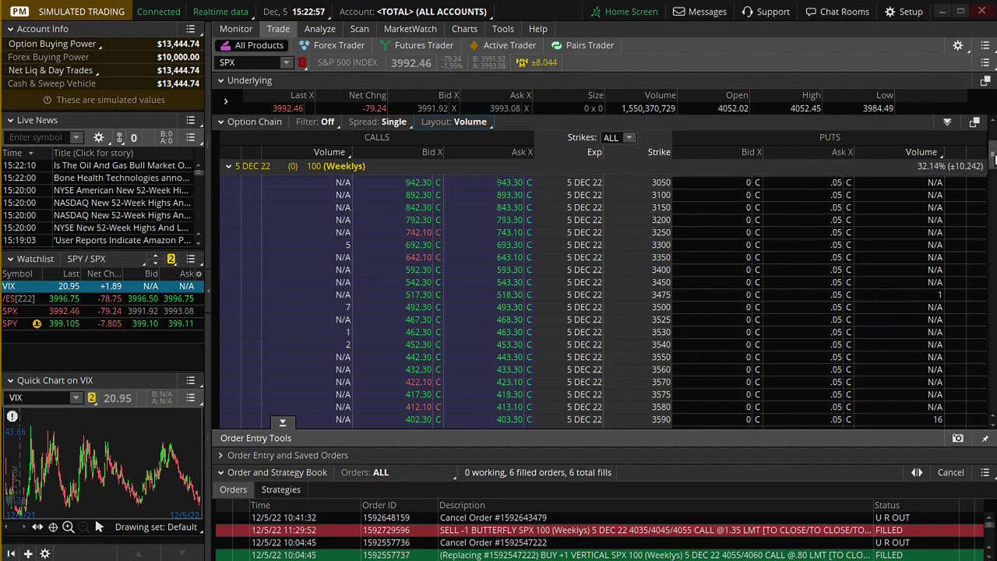
Scroll the option chain around the 4000 strike, then show the SPX 1-minute chart.
left_click_drag(993, 155, 989, 265)
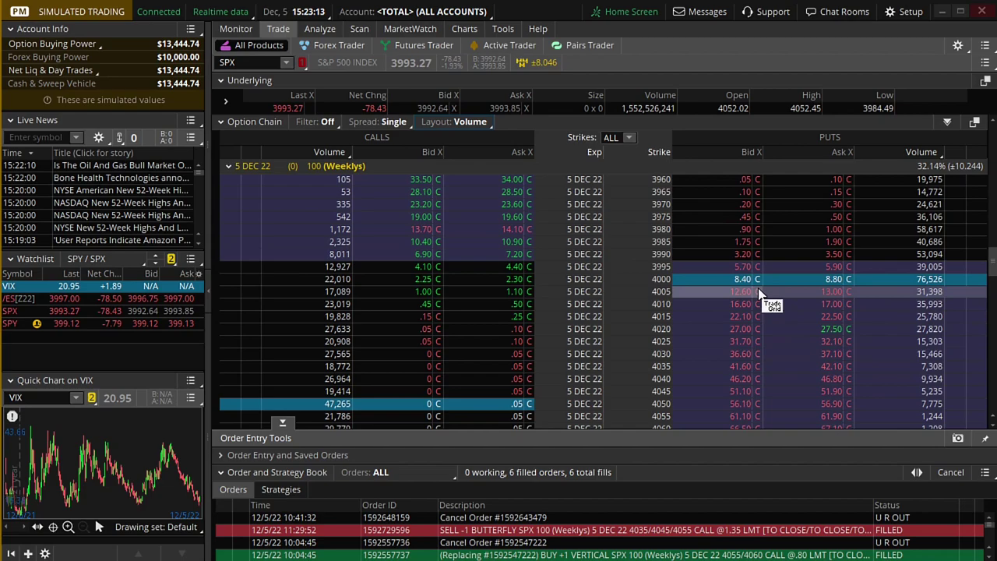
scroll(459, 257, "down", 1)
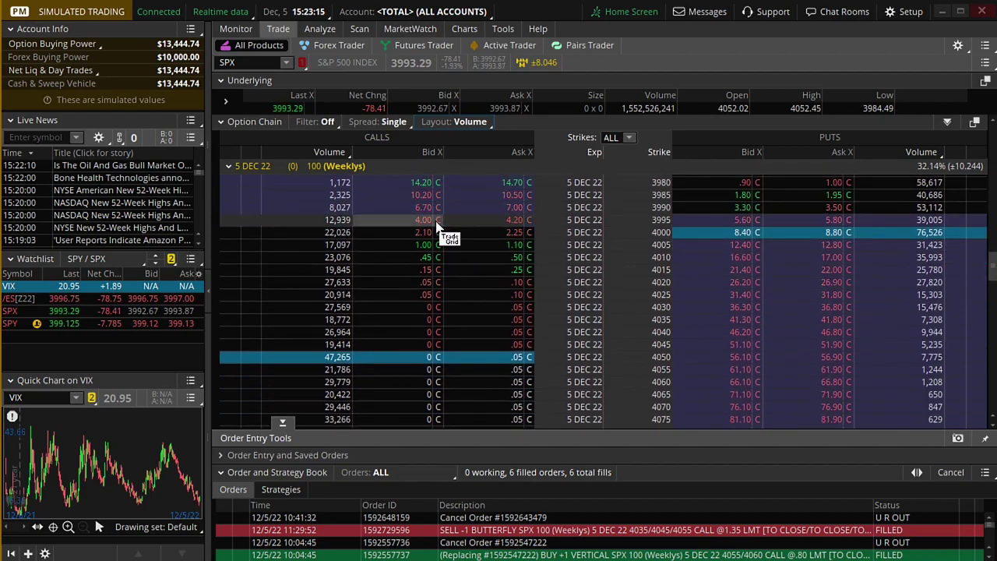
scroll(409, 243, "down", 1)
scroll(408, 249, "down", 2)
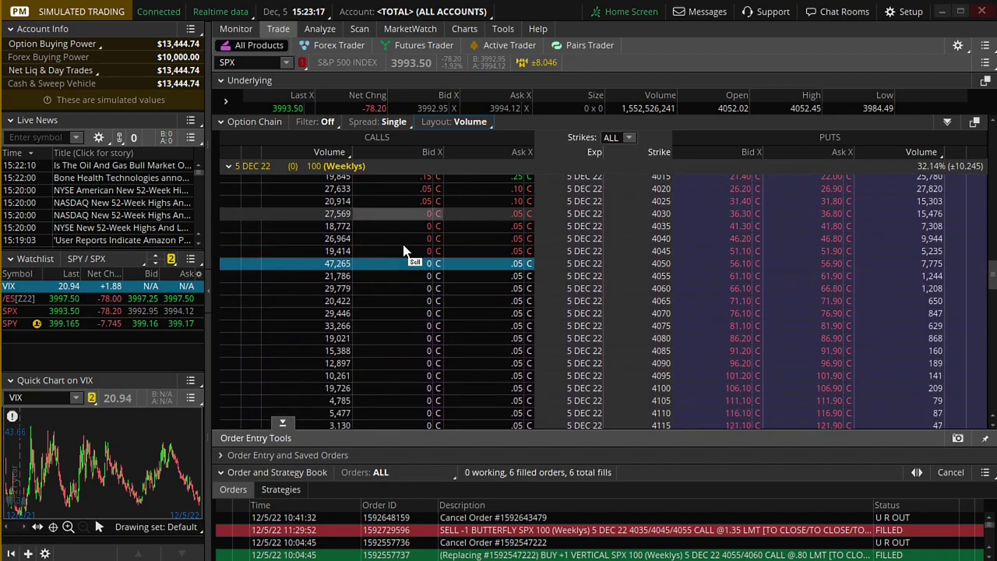
scroll(381, 269, "up", 2)
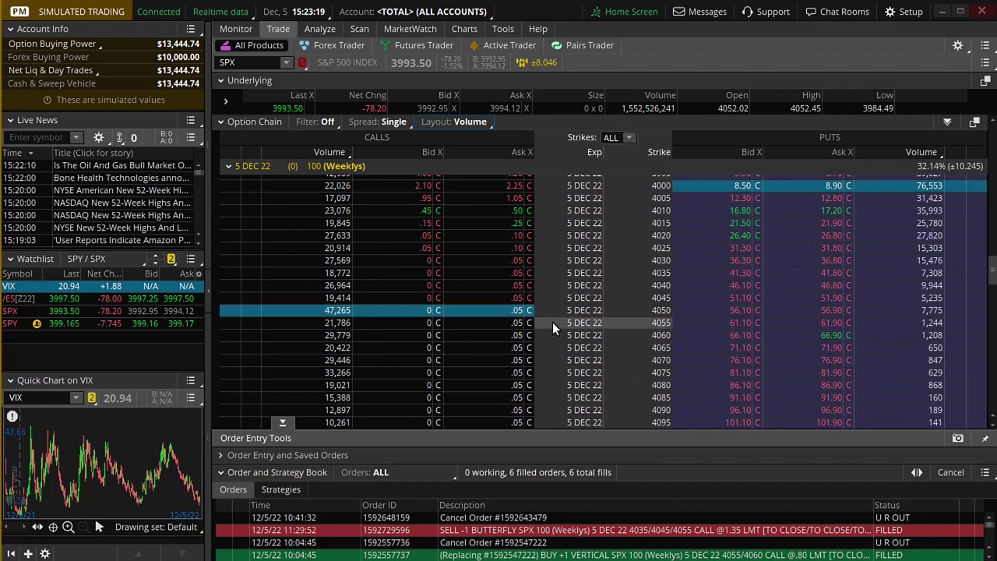
scroll(646, 310, "up", 1)
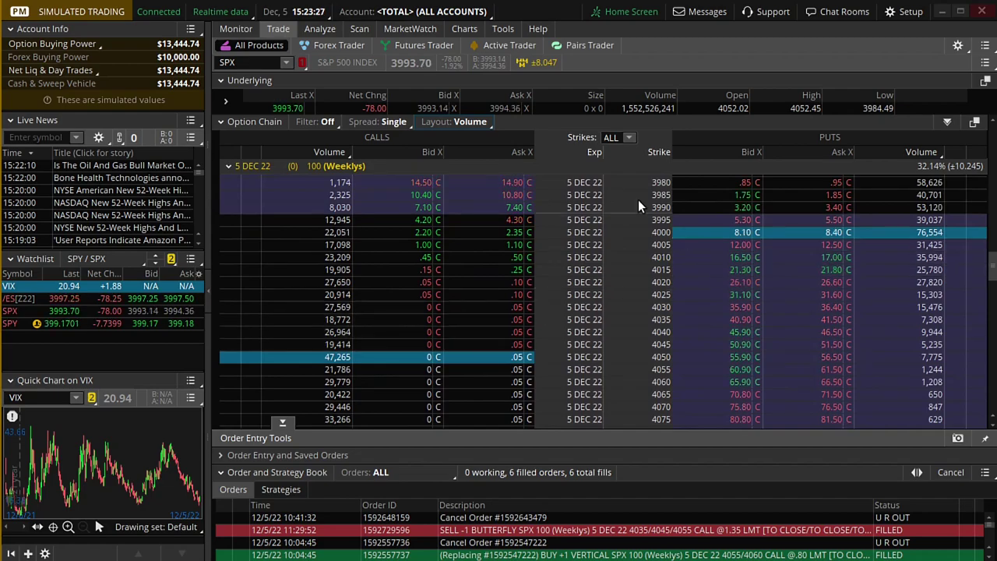
left_click(465, 29)
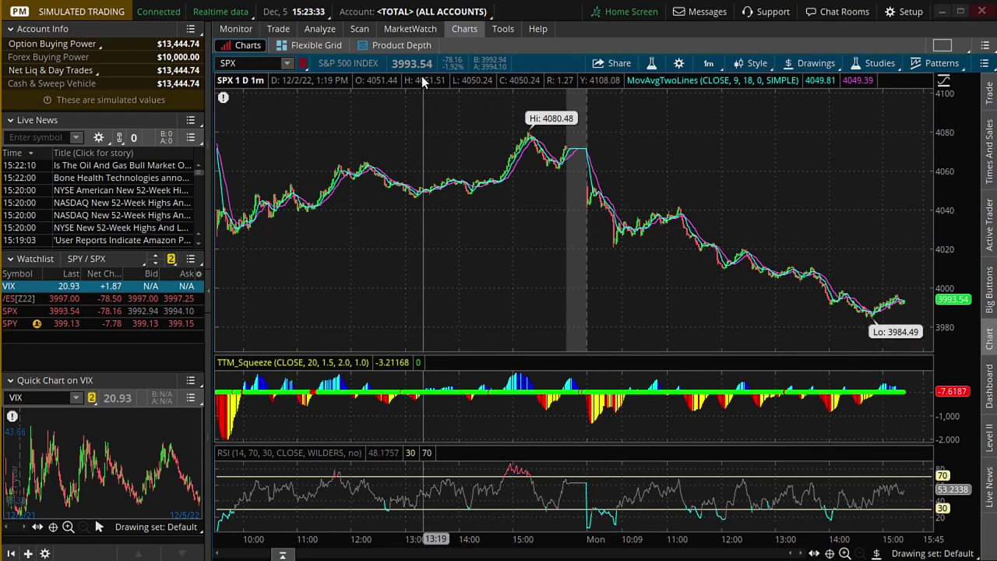
Reopen the SPX 5 DEC 22 weeklies option chain showing strikes 3980–4075.
left_click(279, 29)
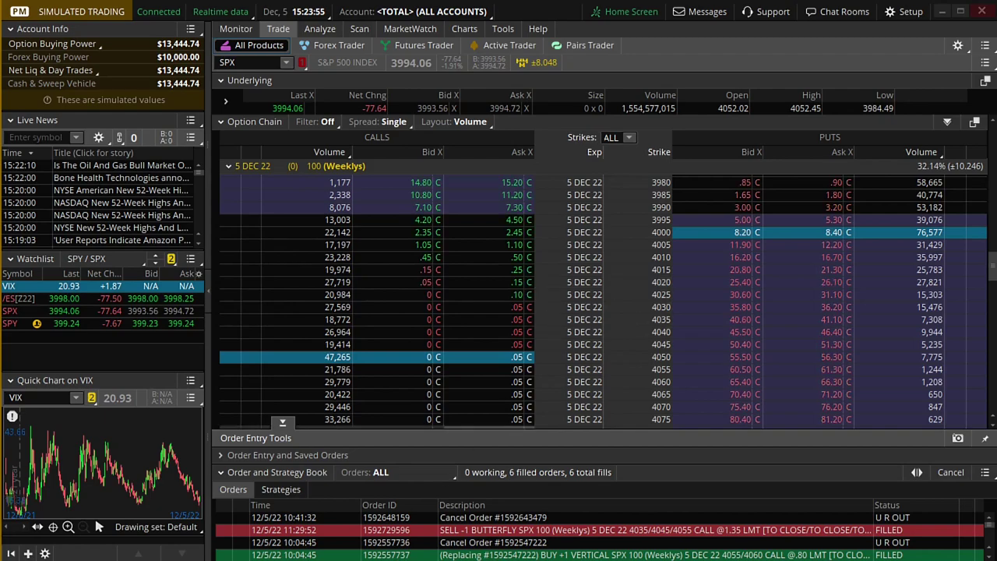
Back in #spx, highlight nodes 4000.0 and 4075.0 and the 4038.75 center.
key("alt+Tab")
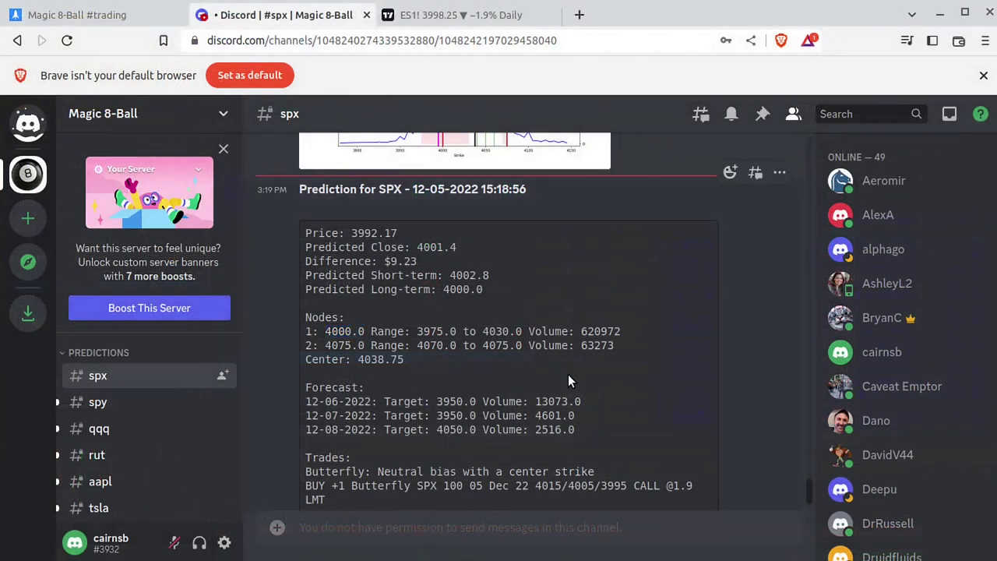
left_click_drag(303, 332, 373, 332)
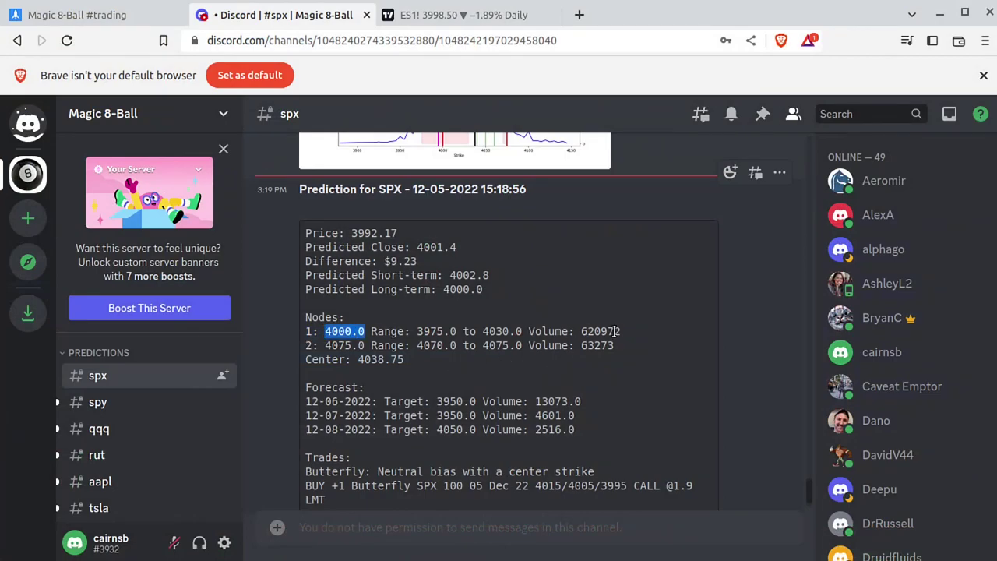
left_click(611, 355)
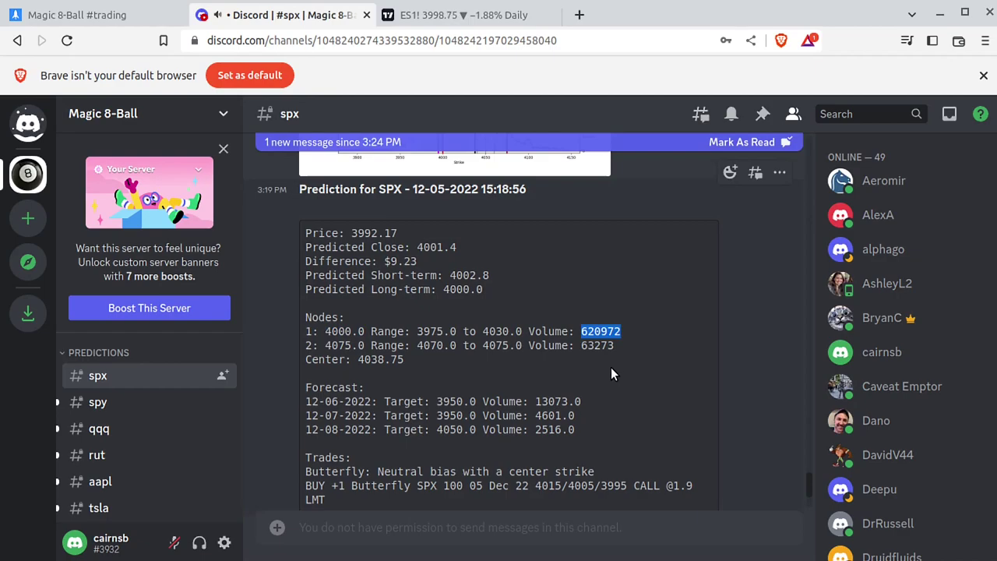
left_click(586, 331)
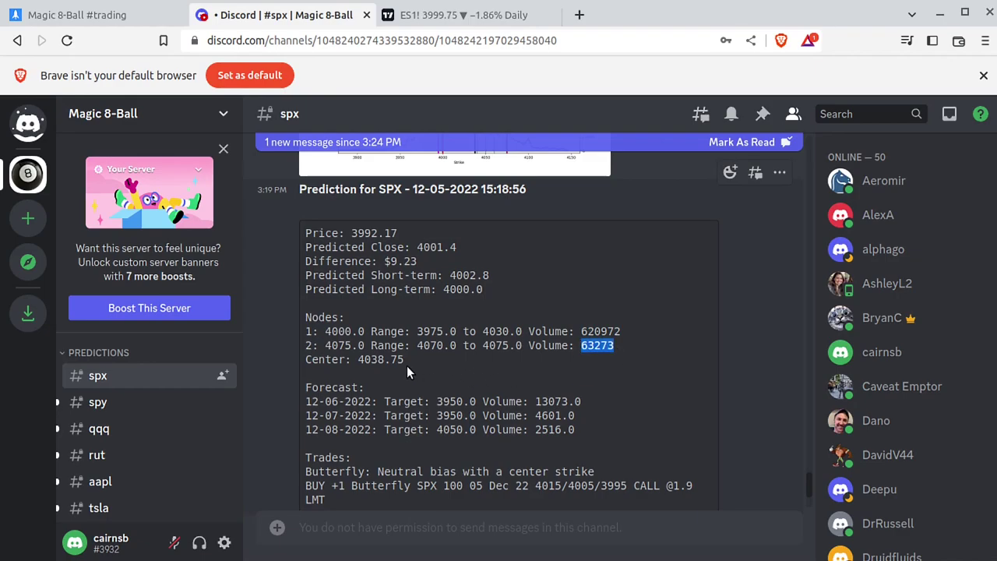
double_click(335, 330)
left_click_drag(402, 360, 375, 359)
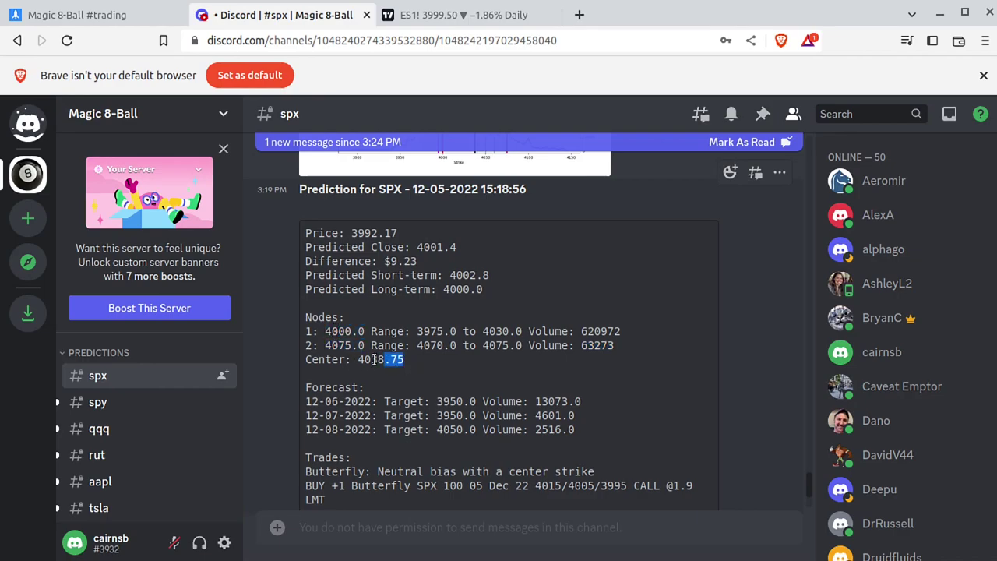
double_click(335, 345)
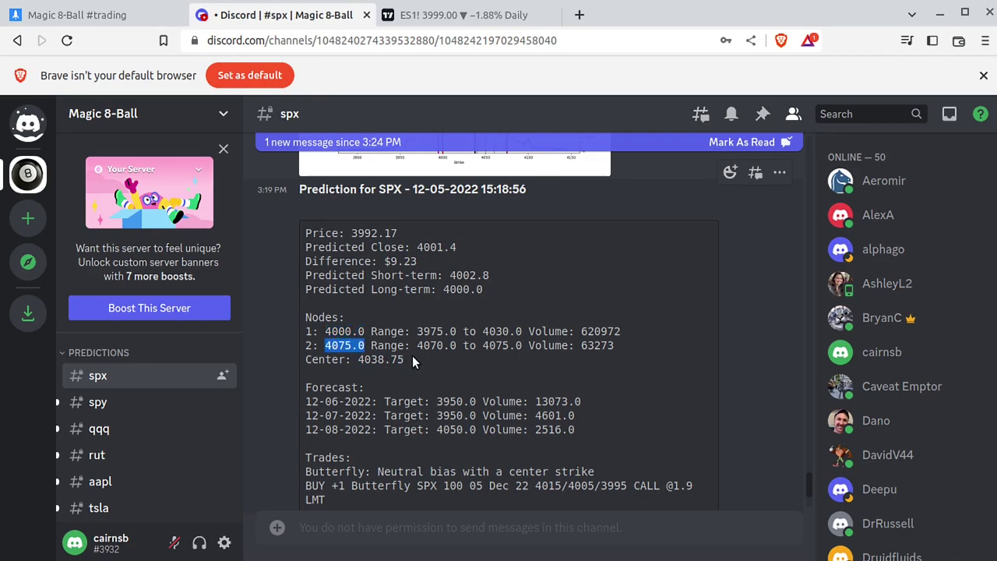
left_click_drag(412, 361, 359, 361)
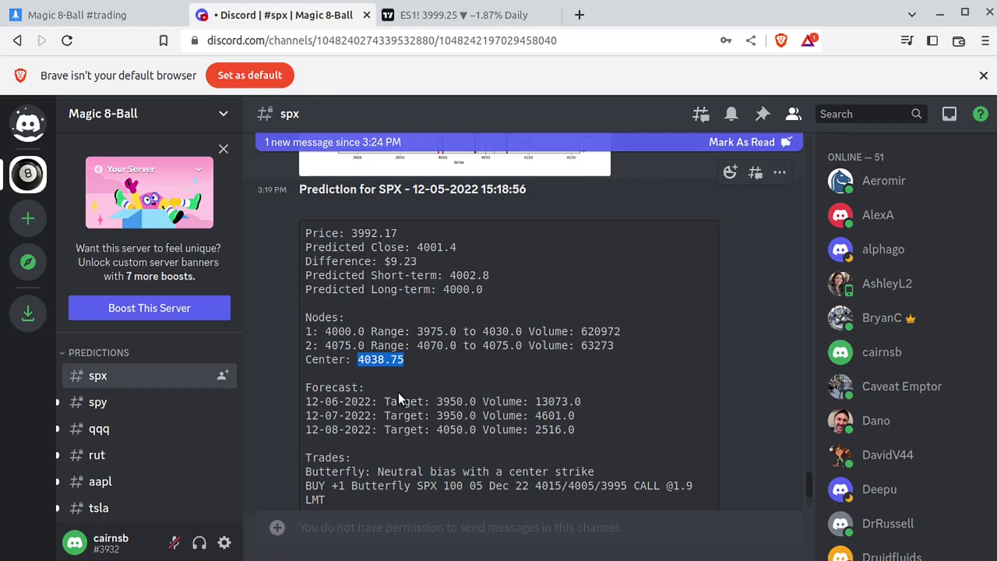
Open the ES1! TradingView tab and zoom four steps into the 15-minute candles near 4000.25.
left_click(457, 22)
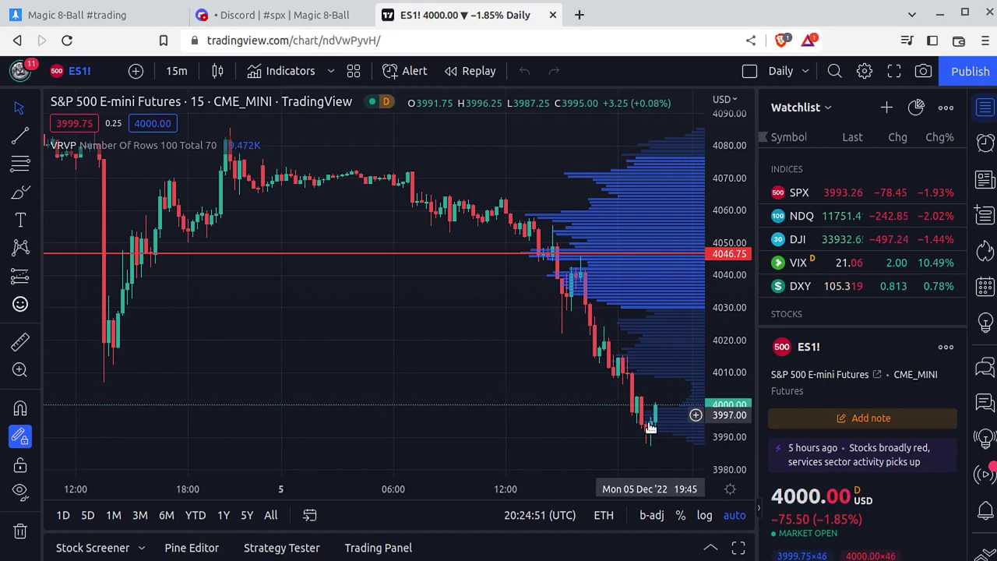
mouse_move(387, 463)
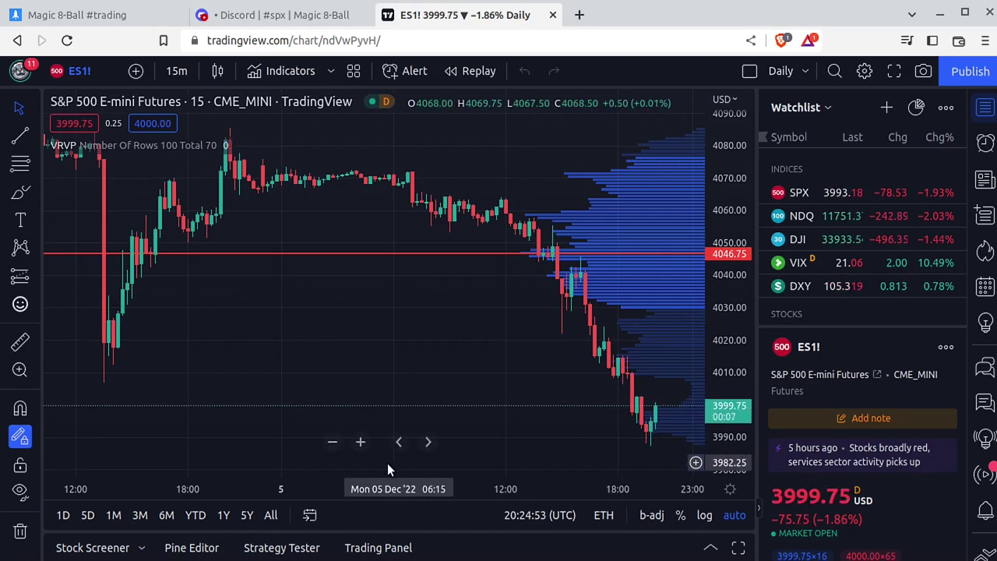
left_click(361, 442)
left_click(361, 442)
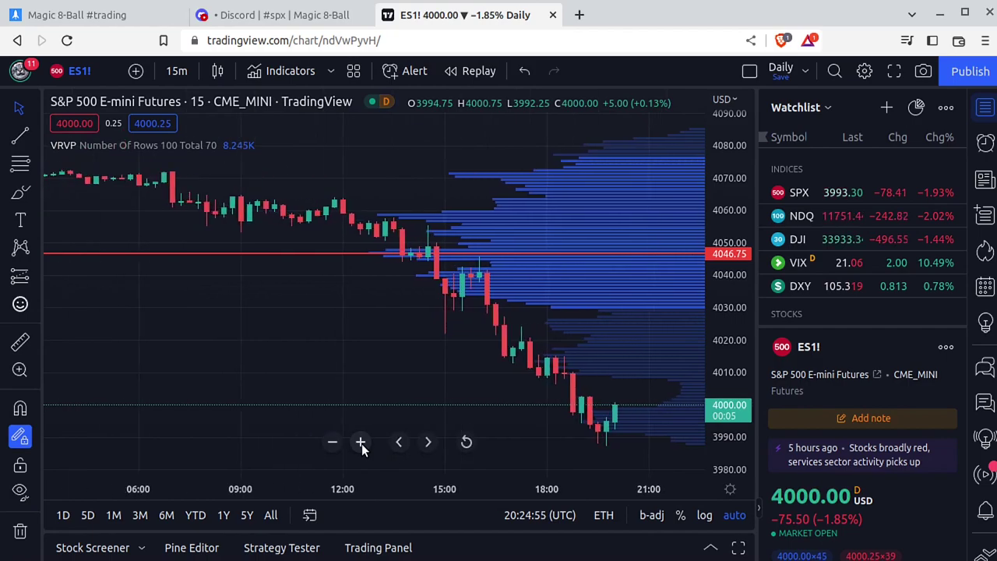
left_click(360, 442)
left_click(361, 442)
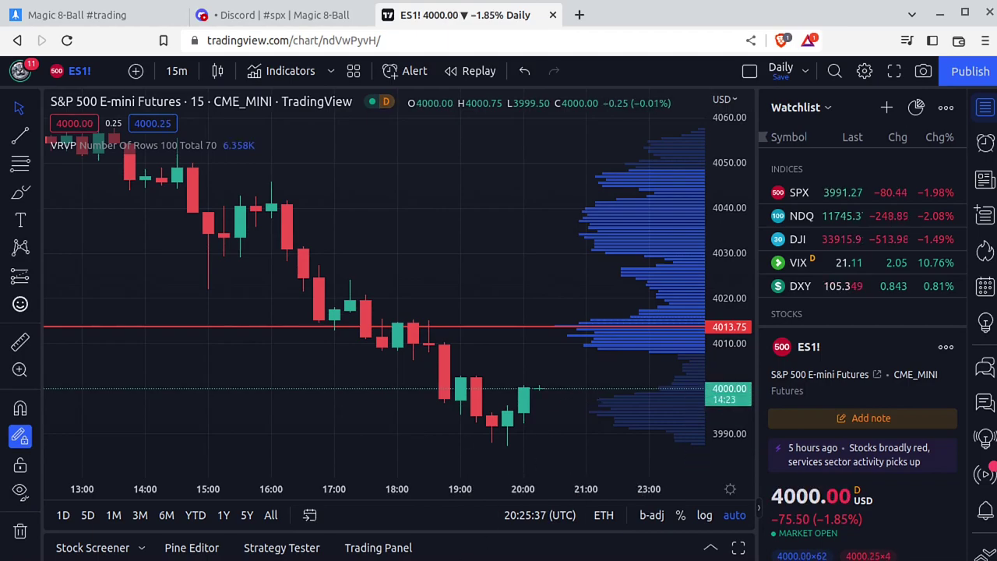
left_click(243, 17)
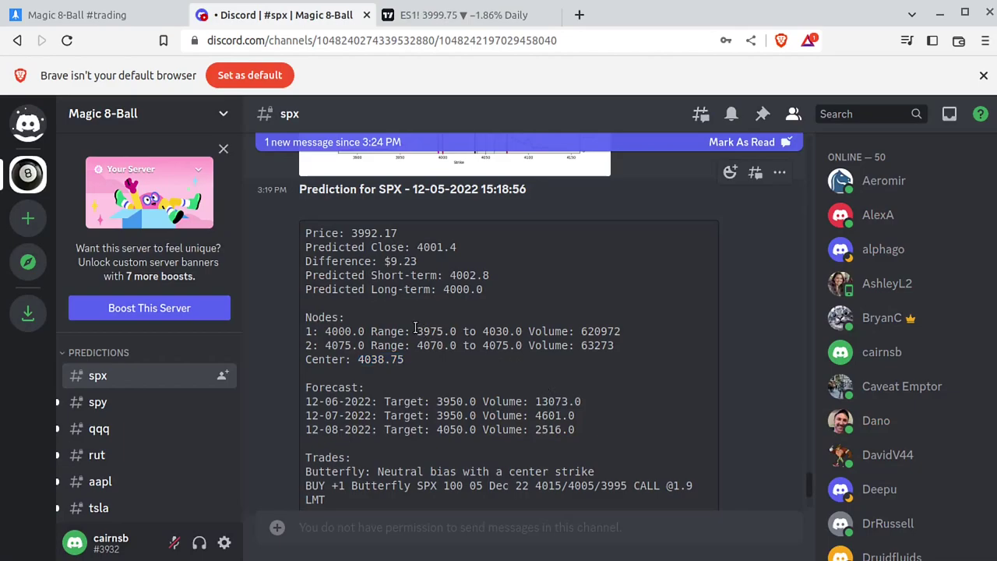
left_click_drag(434, 327, 515, 328)
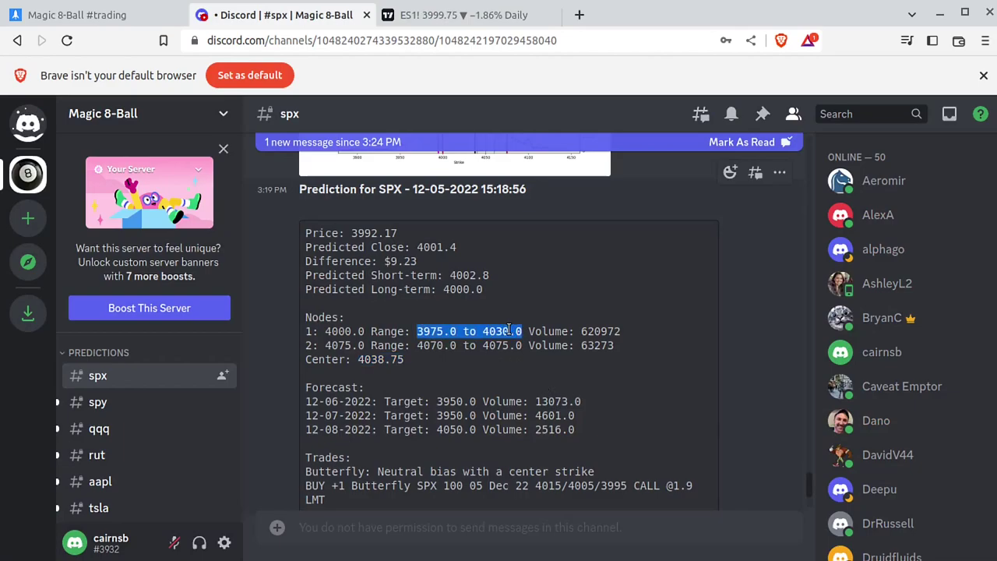
double_click(340, 331)
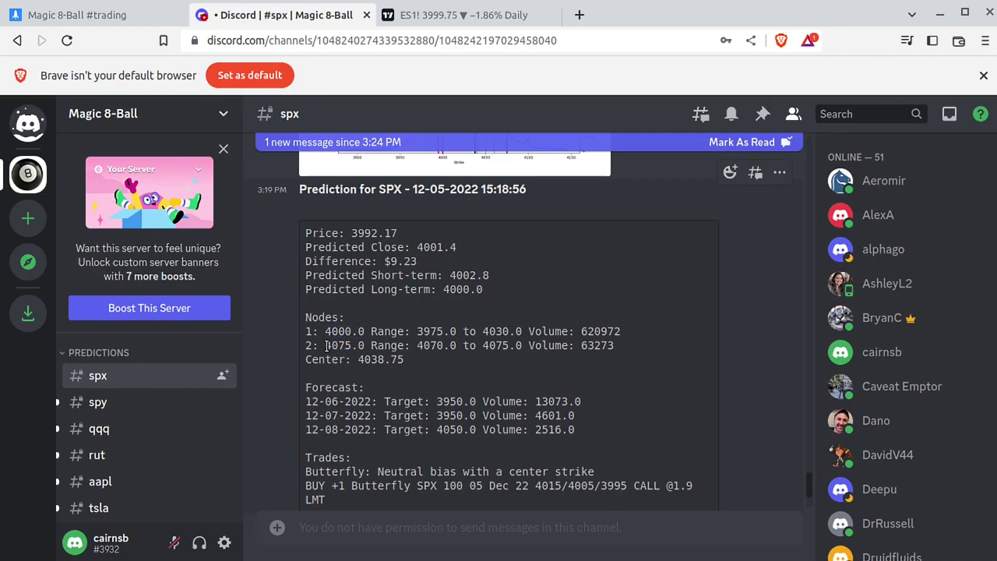
left_click_drag(326, 346, 619, 371)
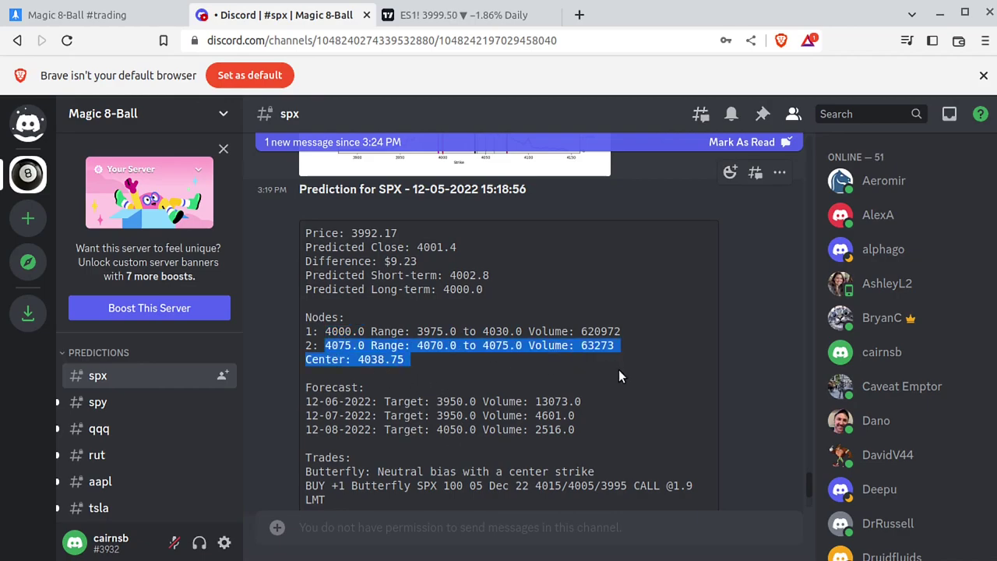
left_click(502, 359)
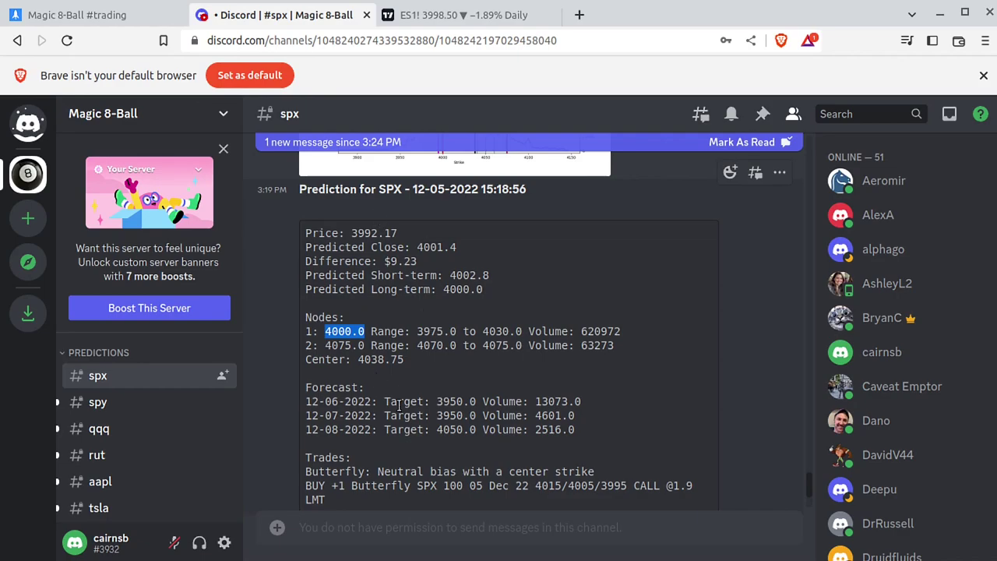
left_click_drag(581, 437, 352, 366)
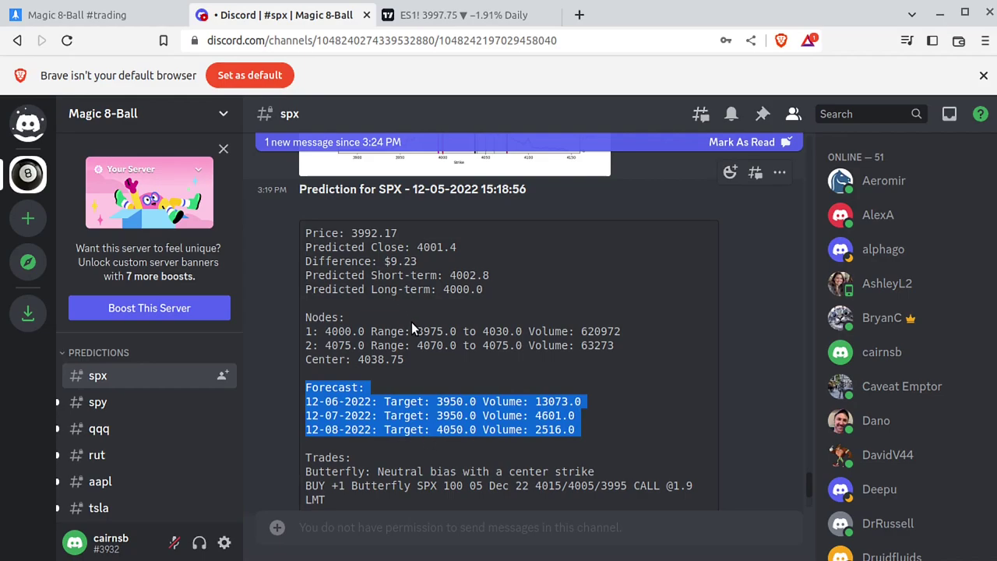
left_click(421, 404)
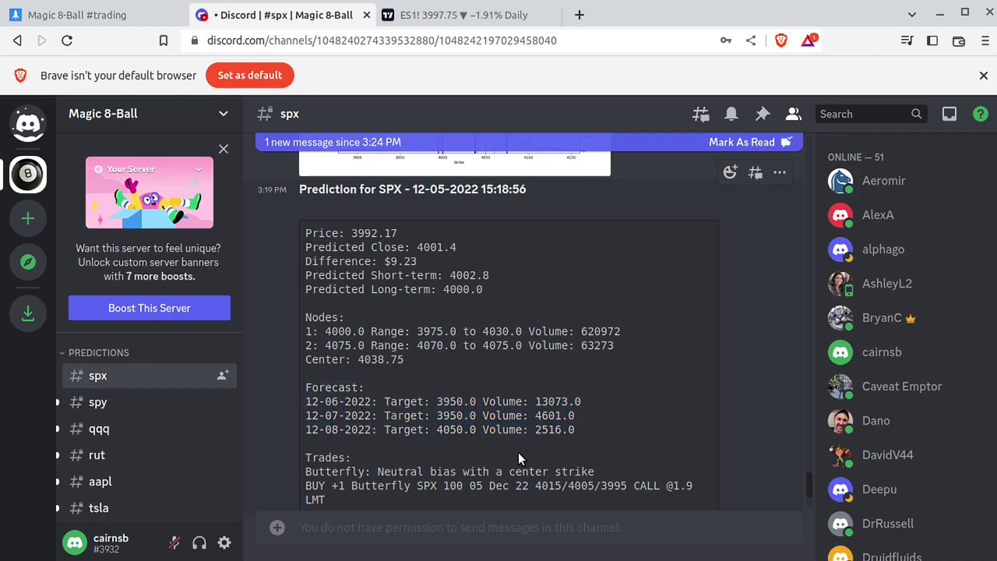
double_click(456, 403)
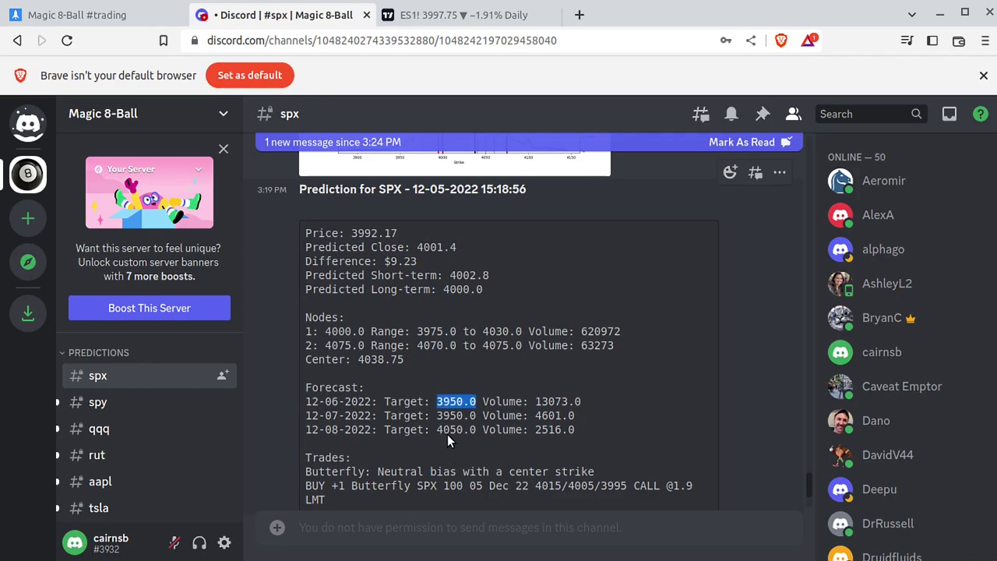
double_click(452, 415)
double_click(446, 429)
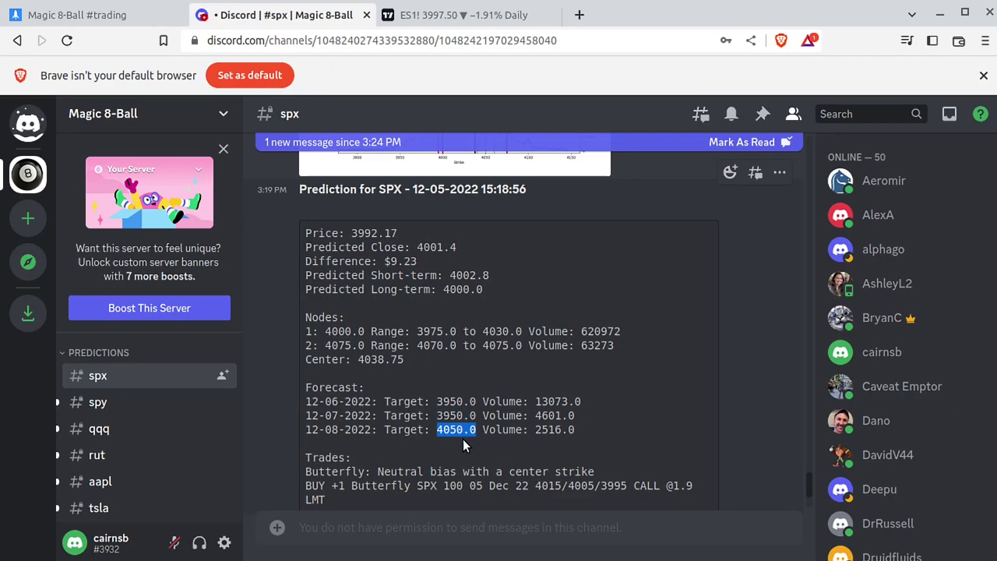
double_click(557, 401)
left_click(552, 433)
double_click(555, 429)
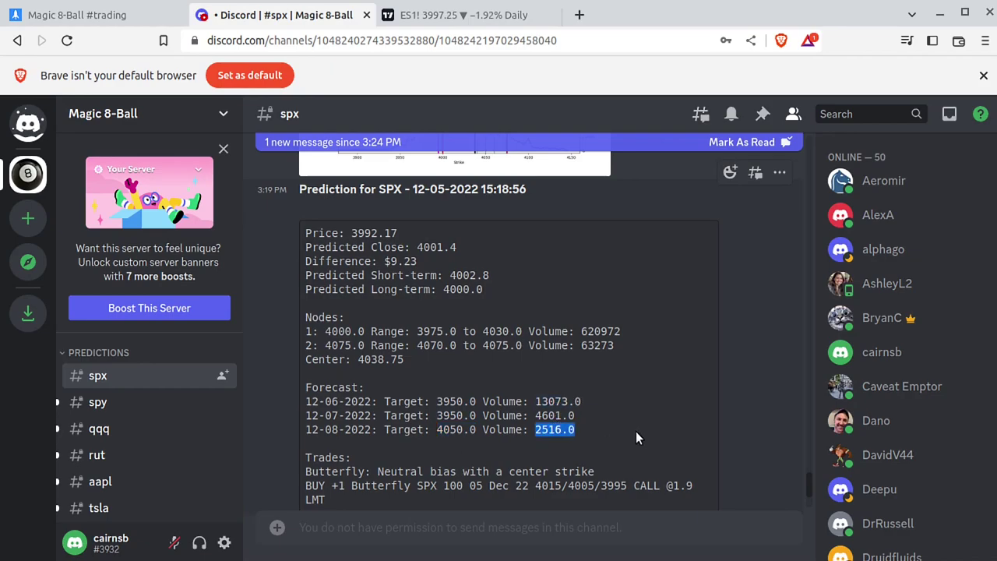
double_click(455, 401)
double_click(458, 415)
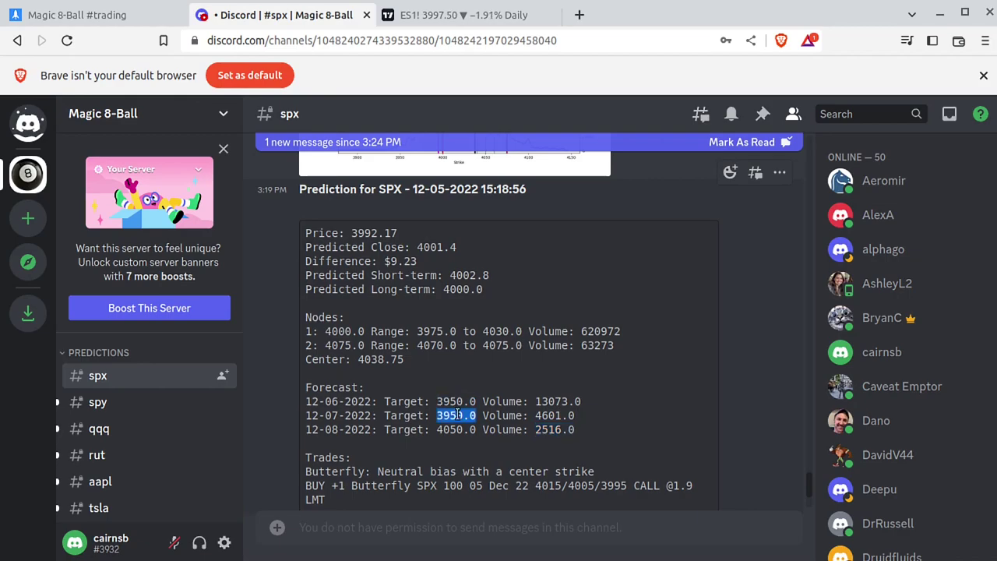
double_click(458, 429)
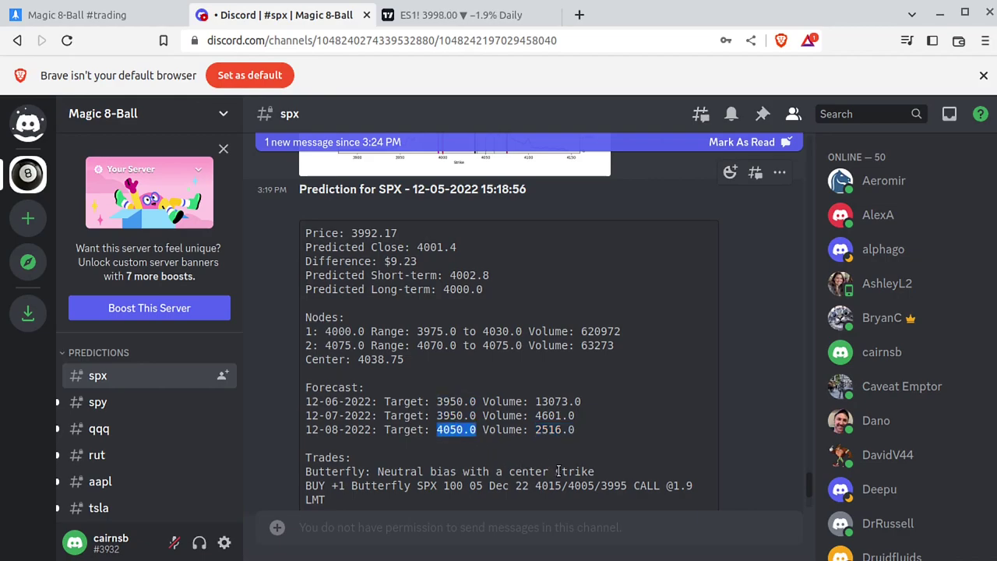
double_click(558, 401)
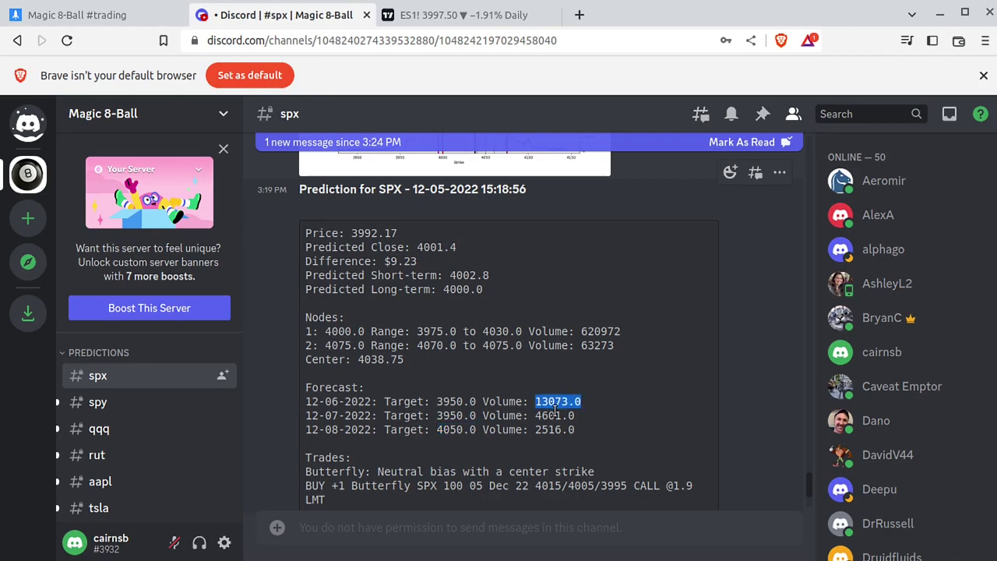
double_click(554, 415)
double_click(554, 430)
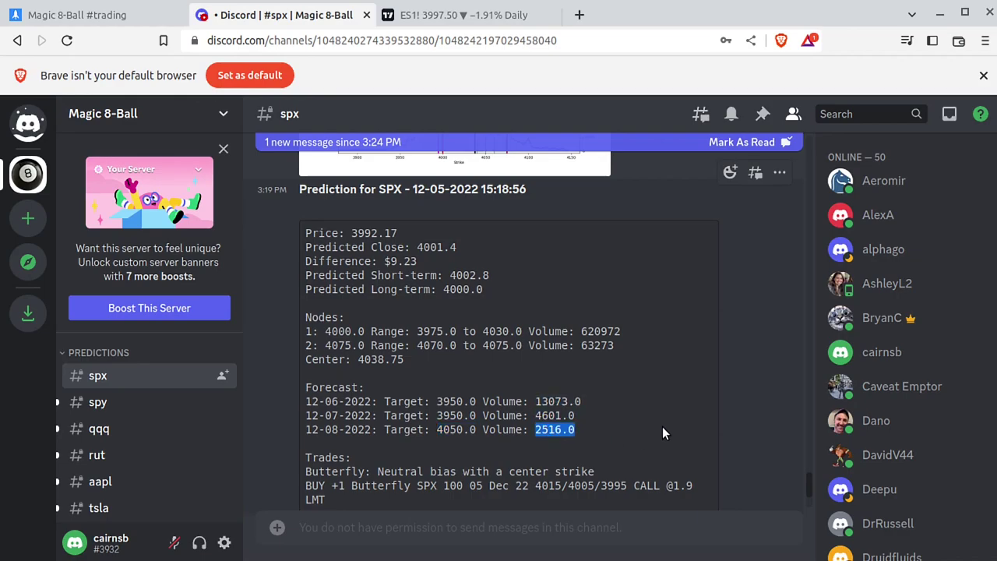
scroll(661, 426, "down", 2)
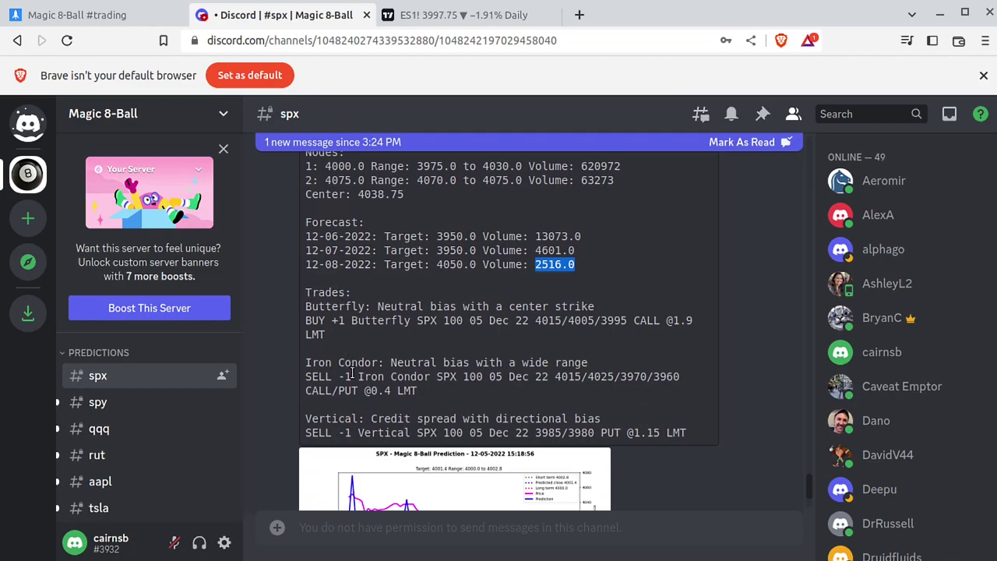
Recheck the 3992.17 current price and the first node value 4000.0 in #spx.
scroll(477, 306, "up", 2)
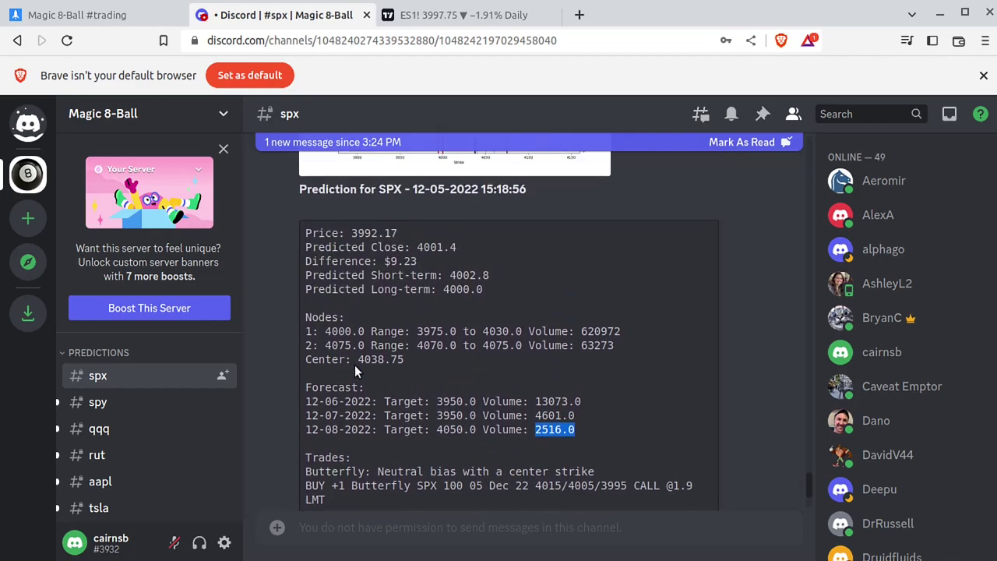
triple_click(362, 233)
left_click(432, 247)
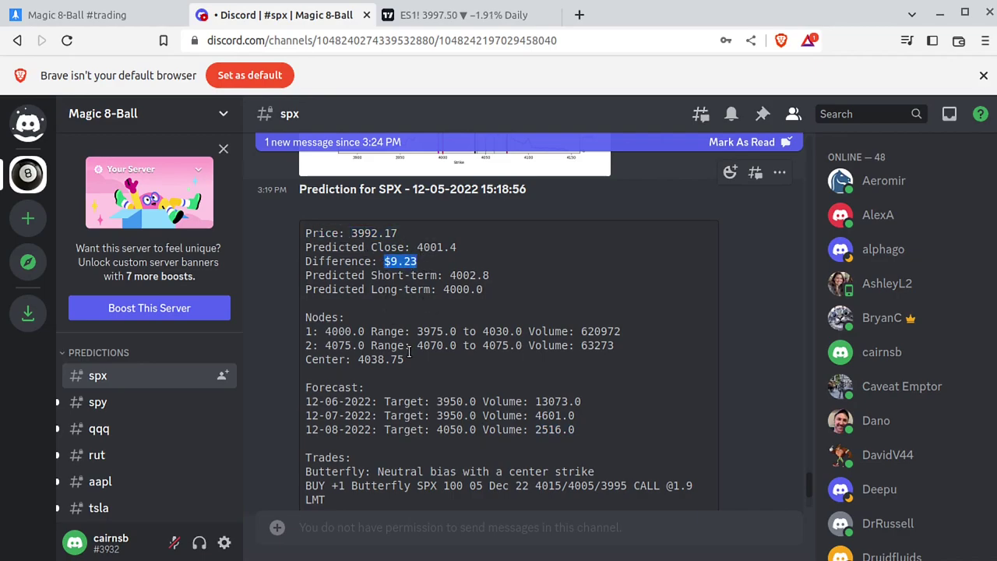
scroll(414, 352, "down", 3)
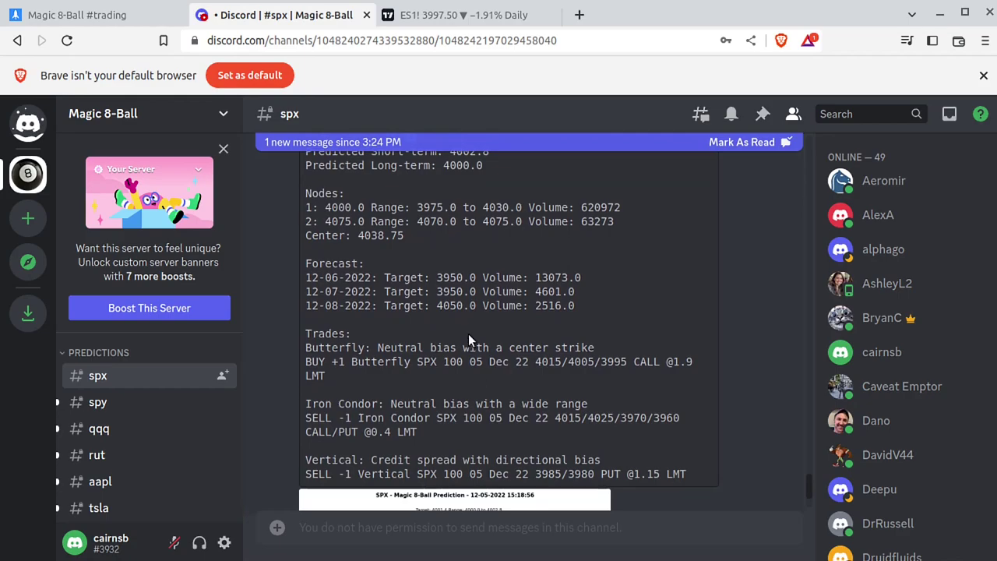
double_click(343, 209)
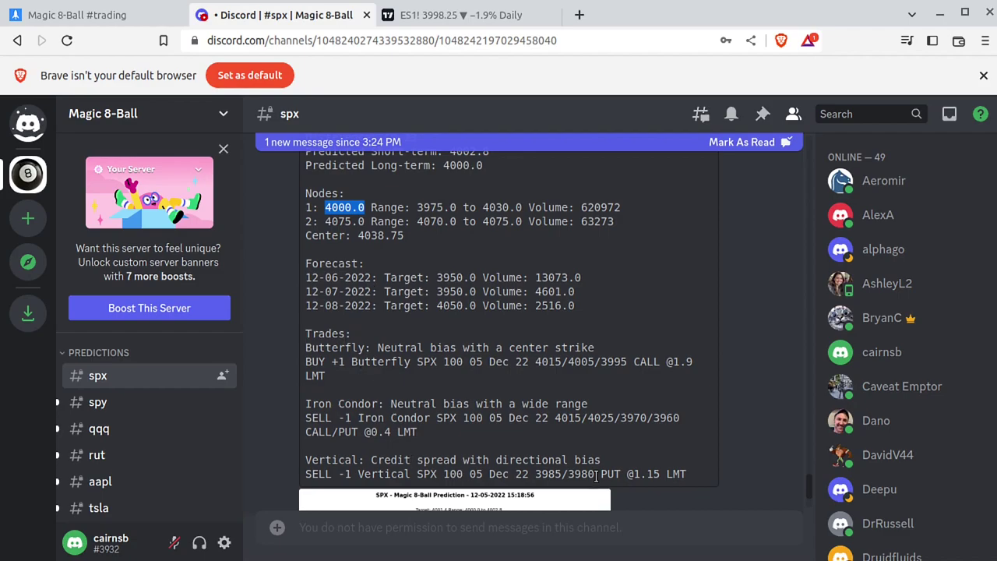
Copy the SELL -1 Vertical put credit spread line and switch to thinkorswim.
scroll(597, 476, "down", 2)
left_click_drag(697, 393, 307, 392)
right_click(325, 393)
left_click(352, 405)
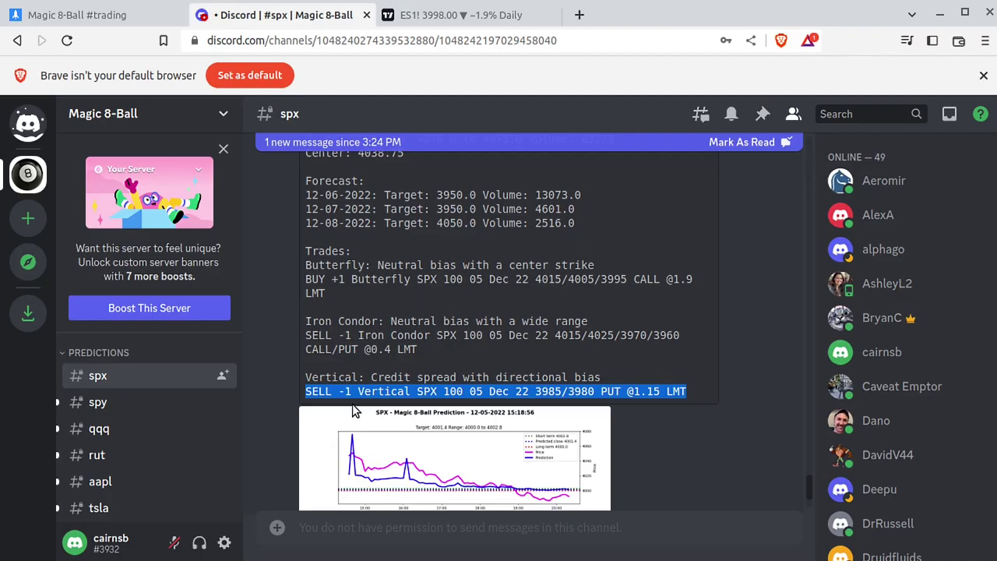
key("alt+Tab")
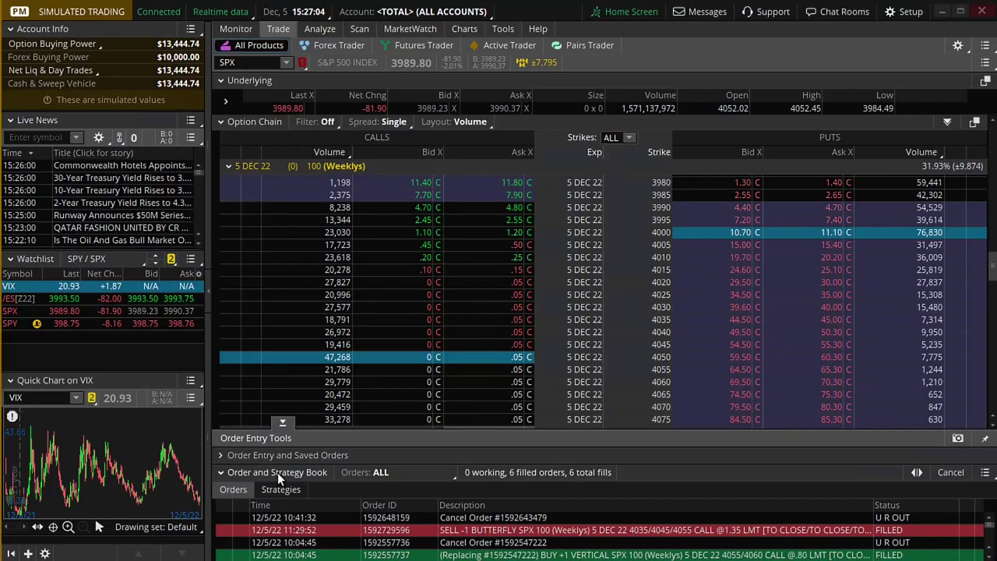
Paste the SPX 5 DEC 22 3985/3980 put vertical as an order, raise it to 1.20 credit, and analyze it.
left_click(267, 456)
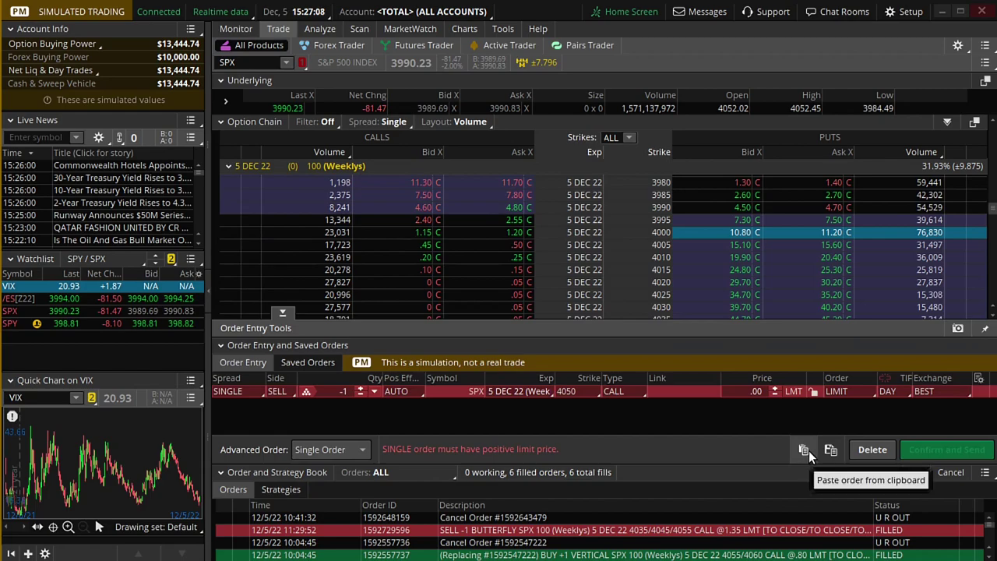
left_click(808, 450)
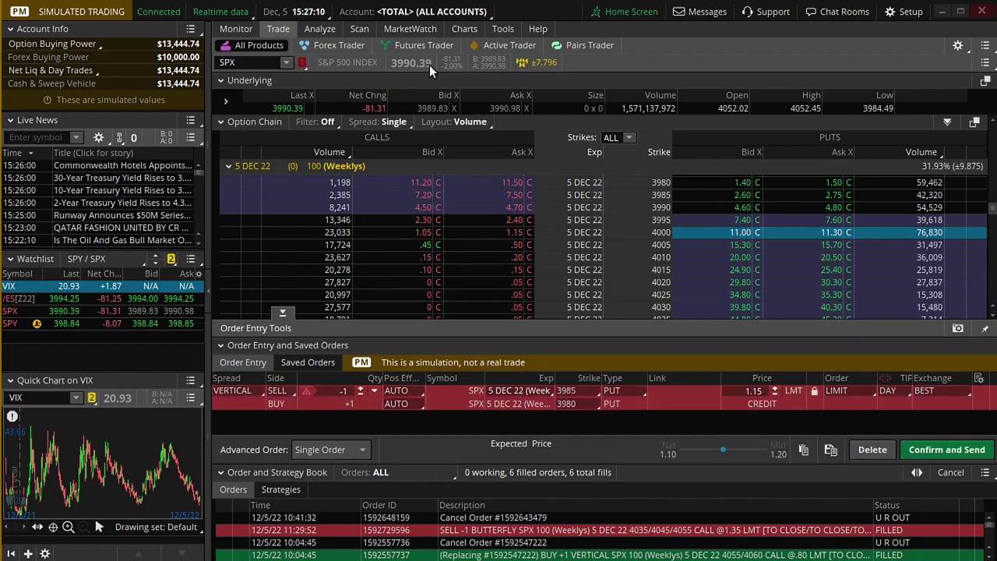
right_click(664, 393)
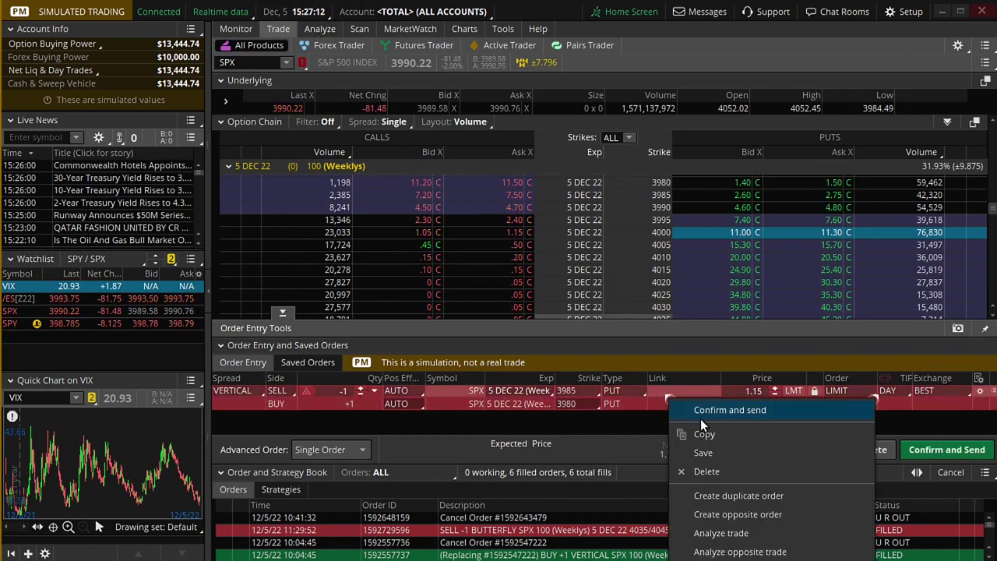
left_click(550, 448)
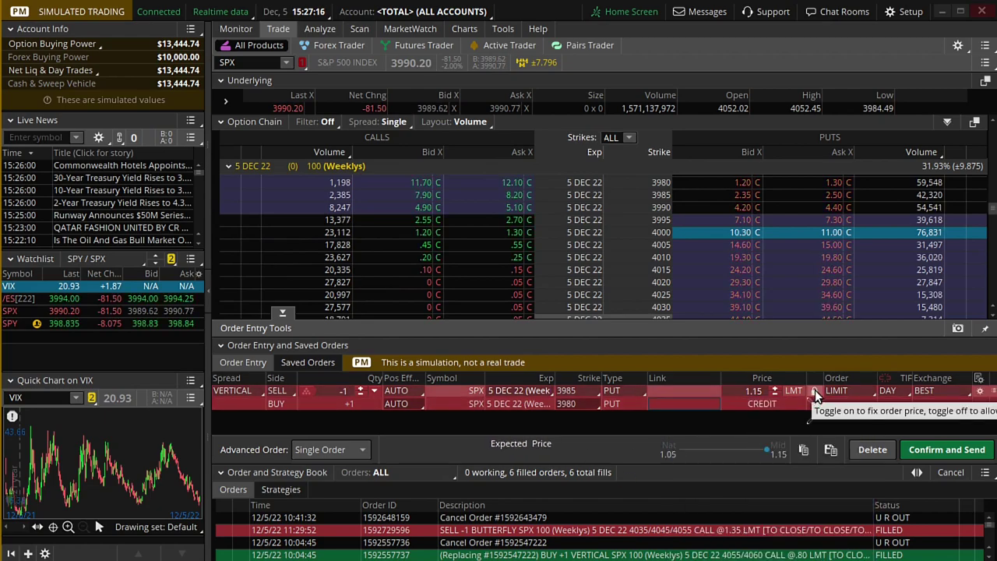
left_click(774, 387)
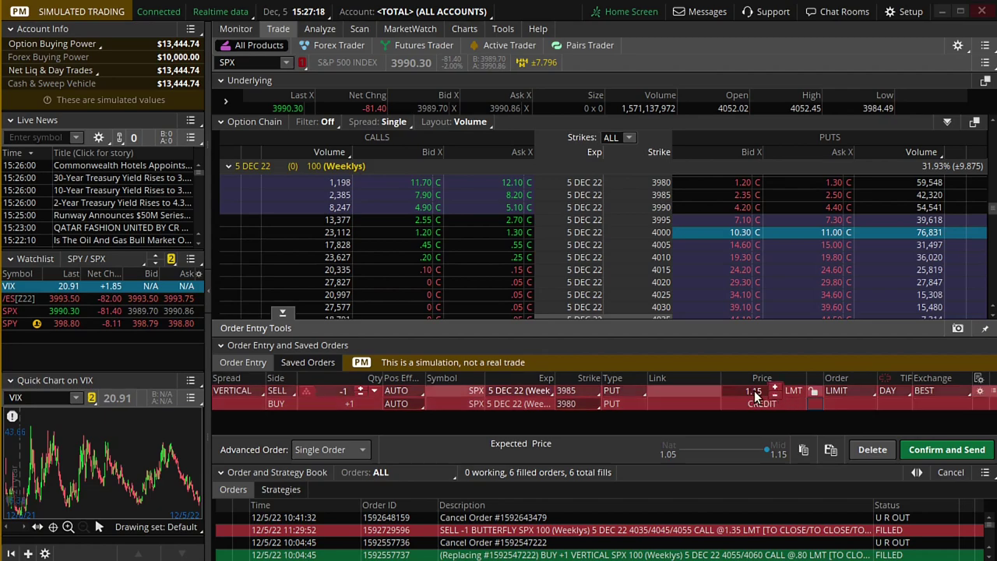
right_click(674, 404)
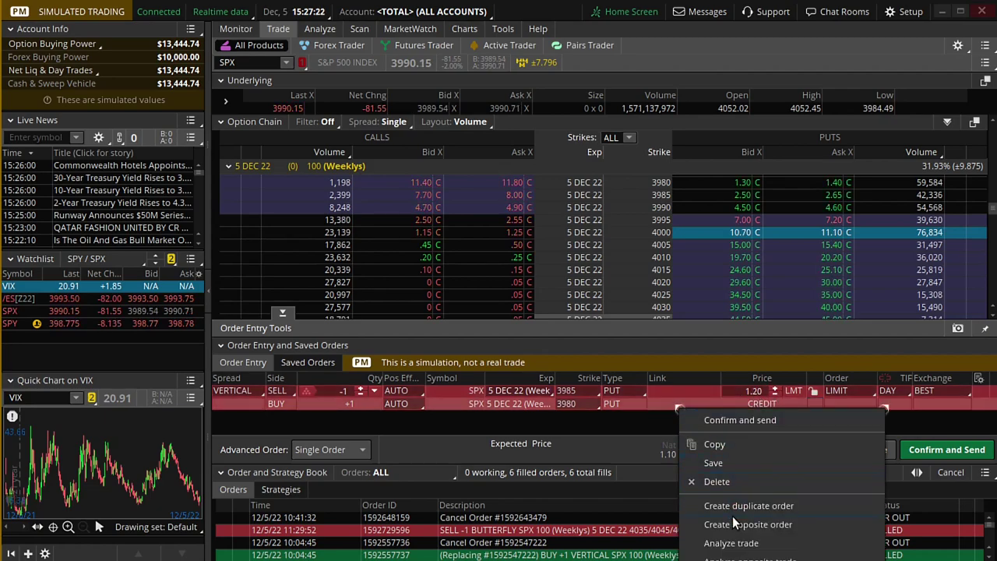
left_click(319, 29)
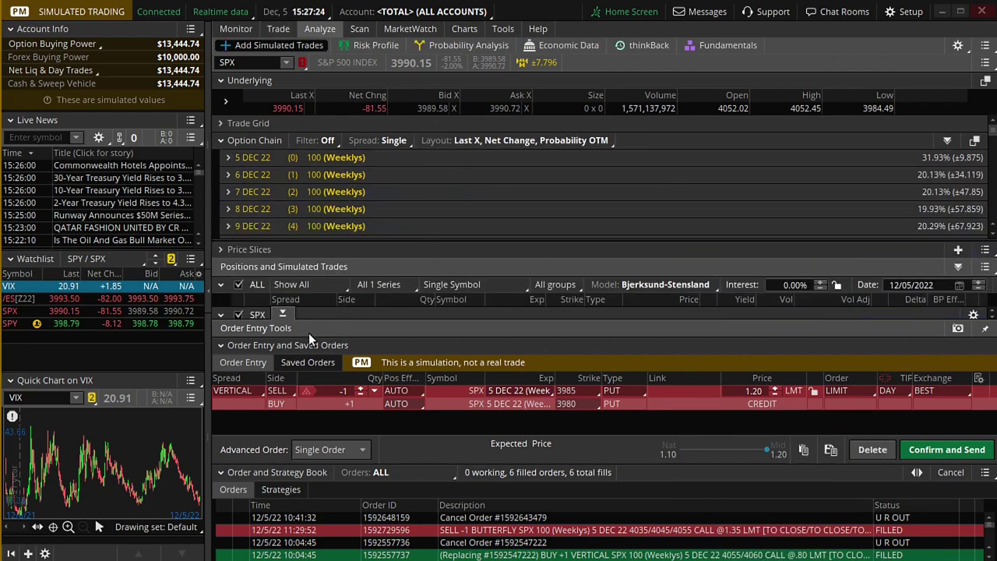
Show the put vertical's risk profile P/L chart with the price slices expanded.
left_click(220, 343)
left_click(220, 330)
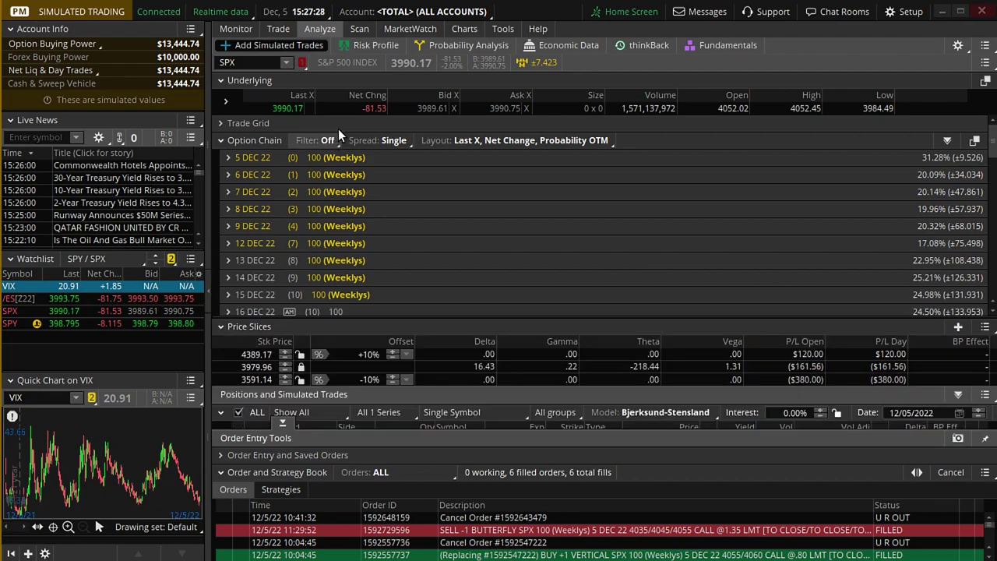
left_click(377, 49)
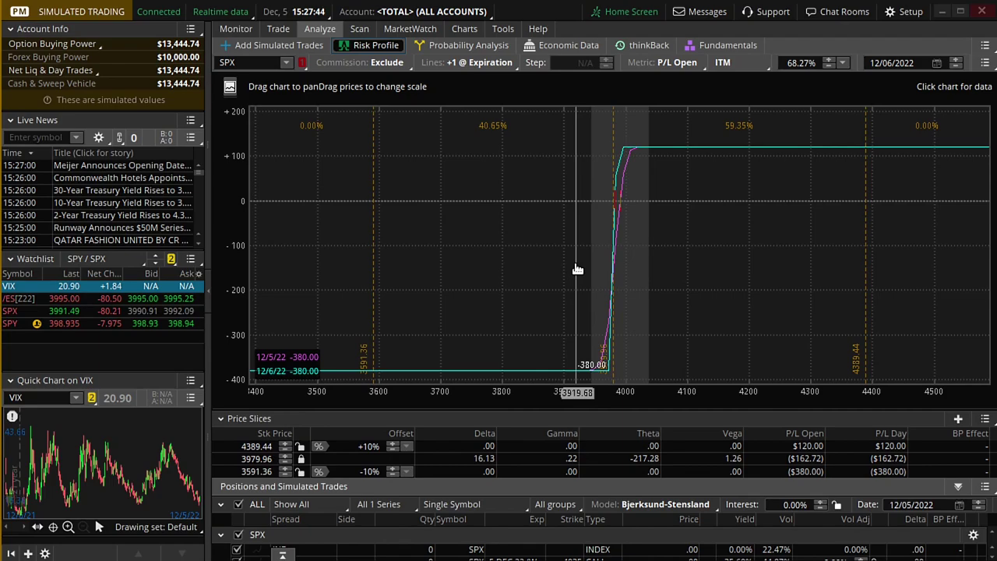
Copy the Butterfly trade line from the Discord SPX prediction and return to thinkorswim.
key("alt+Tab")
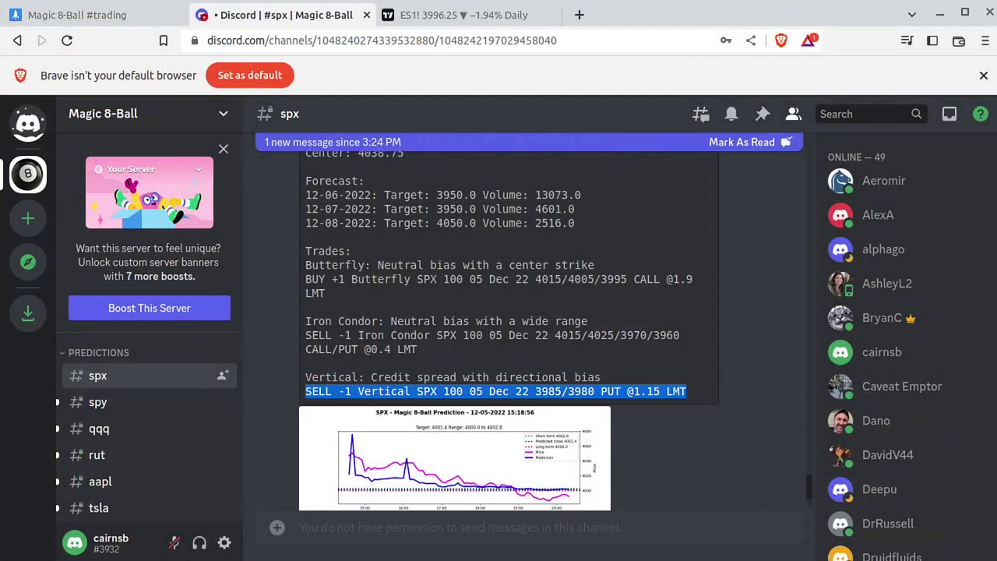
left_click(526, 344)
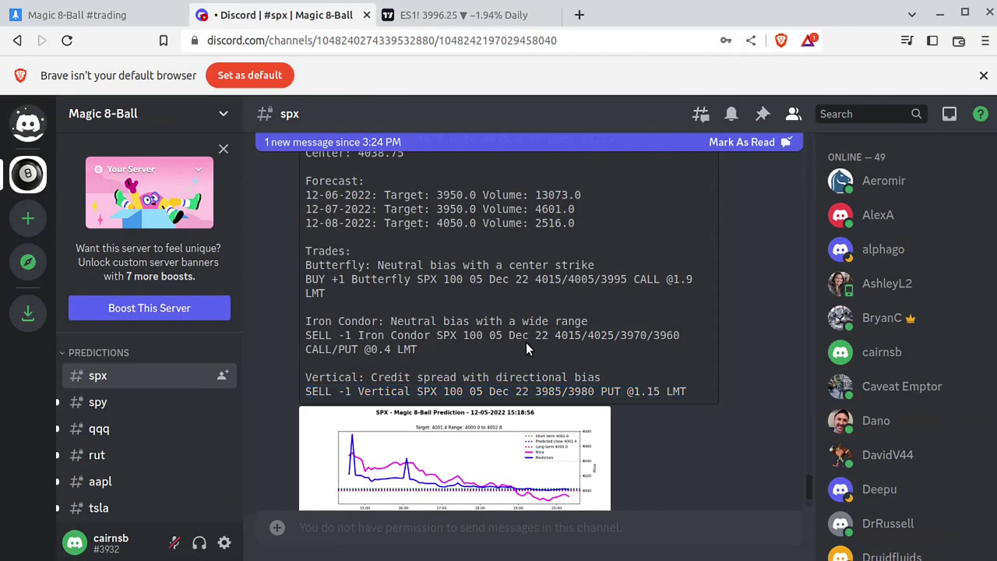
left_click_drag(332, 293, 299, 282)
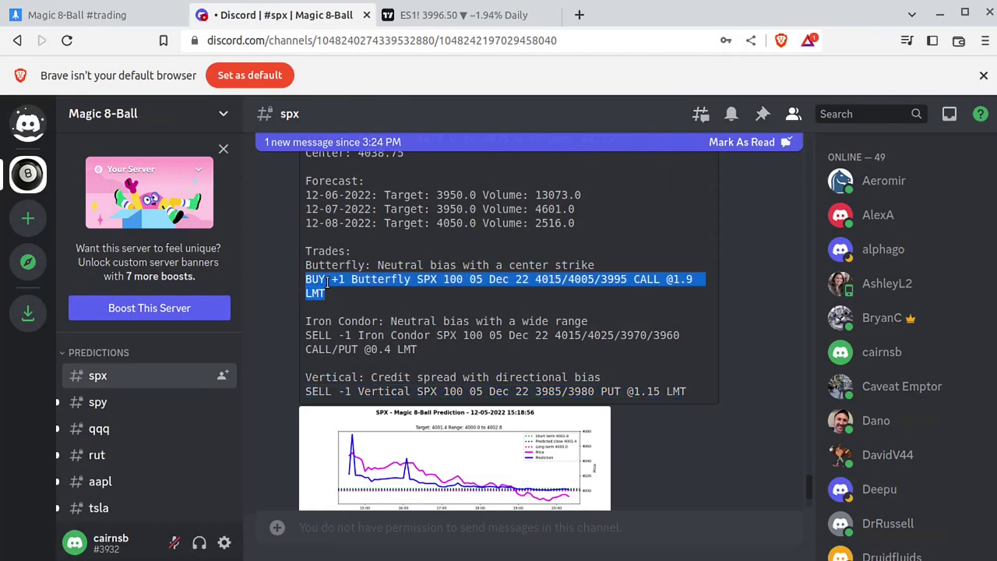
right_click(350, 284)
left_click(365, 291)
key("alt+Tab")
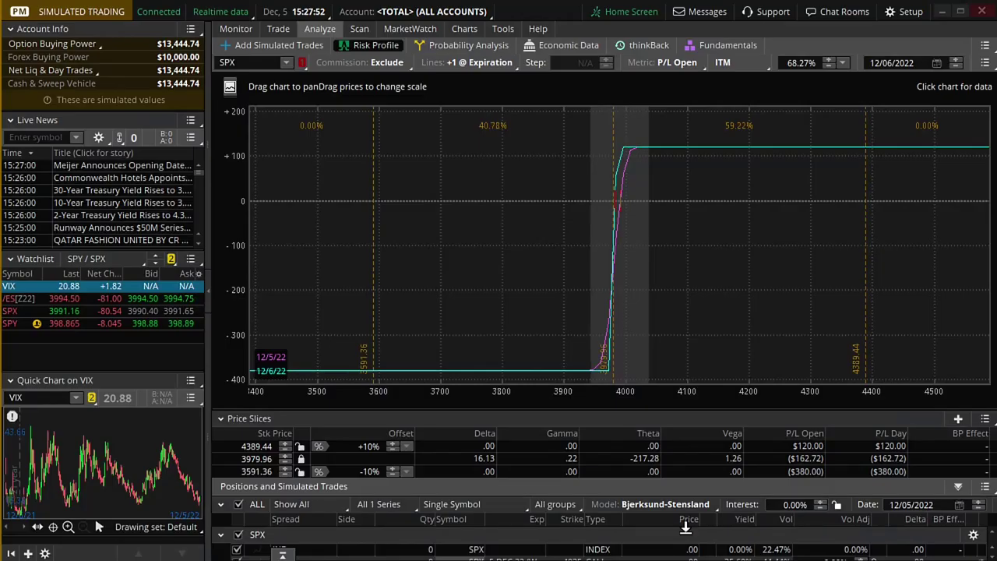
Replace the vertical order with the SPX 3995/4005/4015 call butterfly at 1.85 debit and analyze it.
left_click(282, 554)
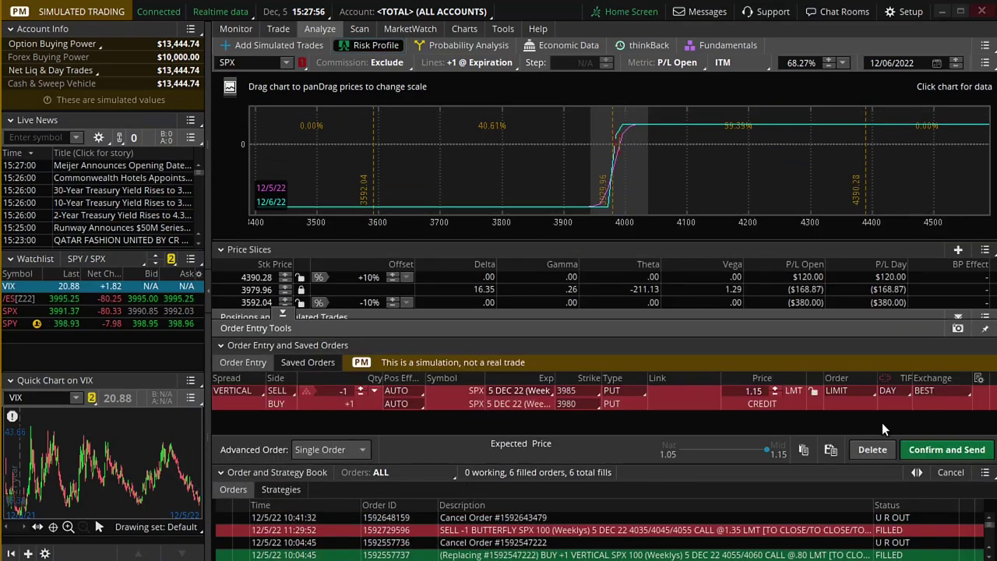
left_click(857, 451)
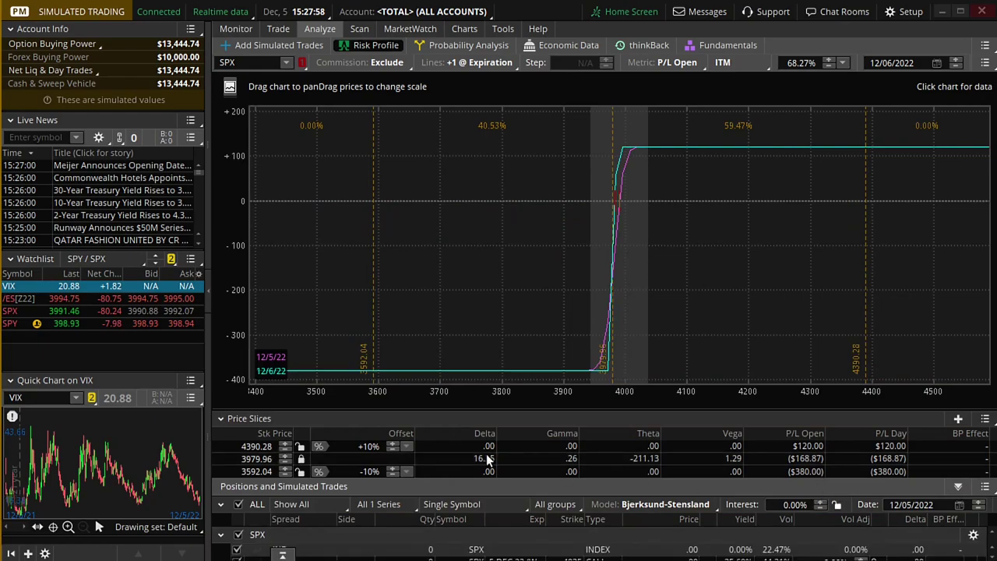
left_click(282, 553)
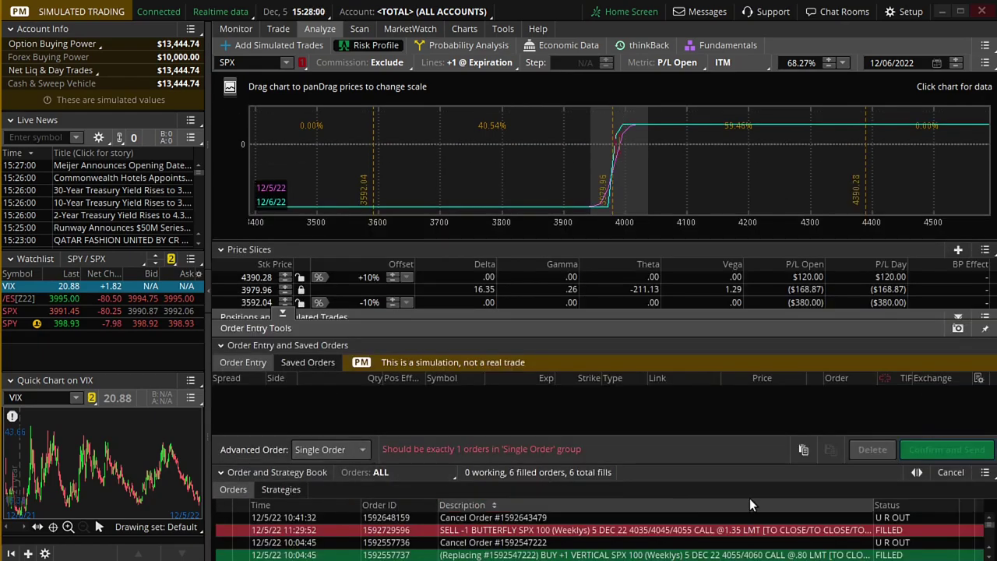
left_click(803, 450)
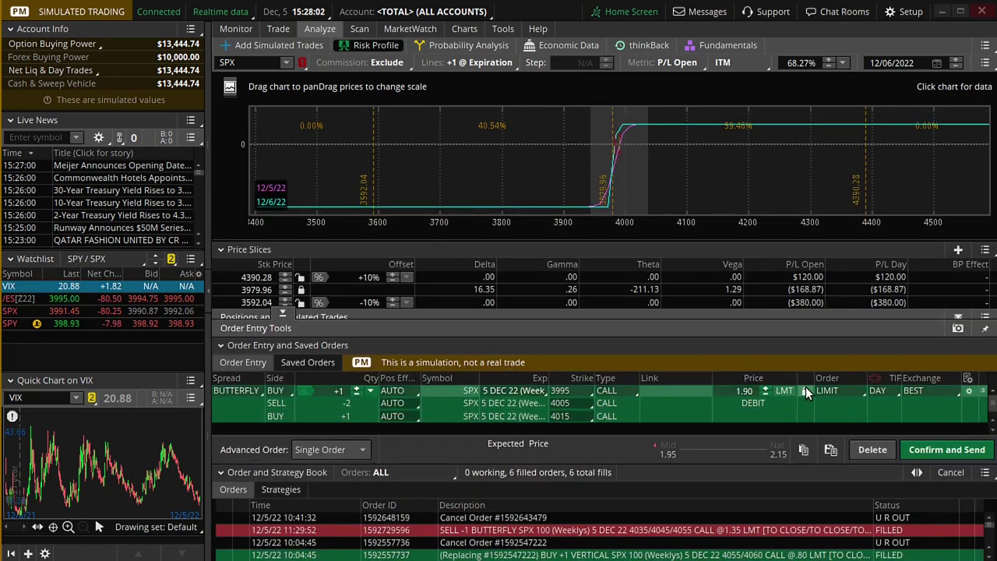
right_click(673, 396)
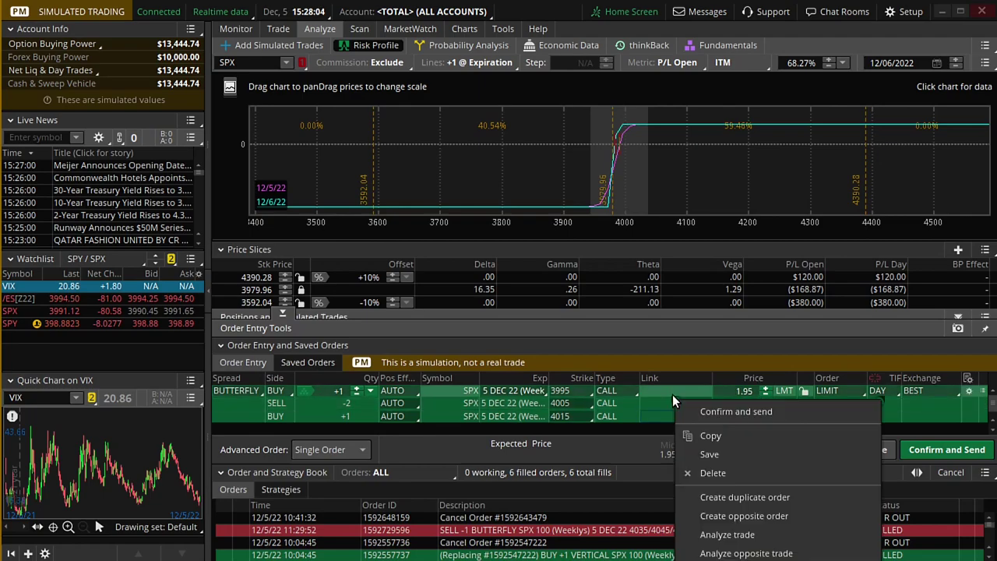
left_click(727, 534)
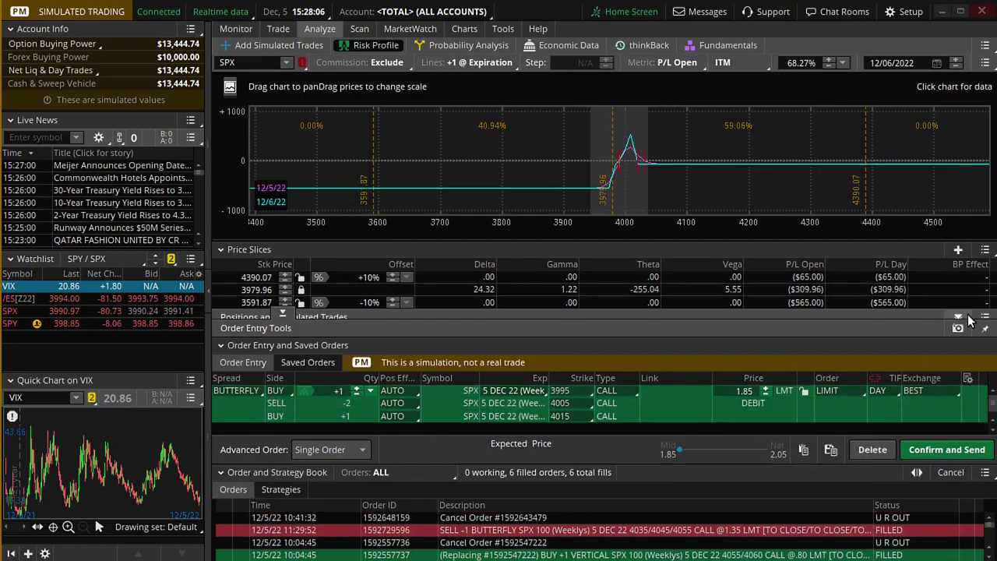
Delete the VERTICAL row from Simulated Trades so the chart shows only the call butterfly.
left_click(873, 450)
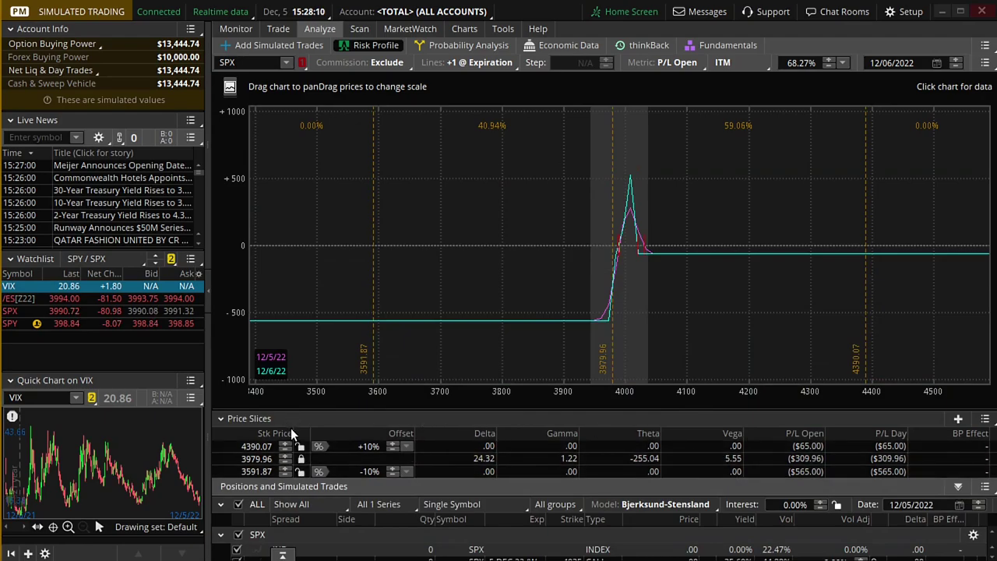
left_click(237, 419)
left_click(222, 453)
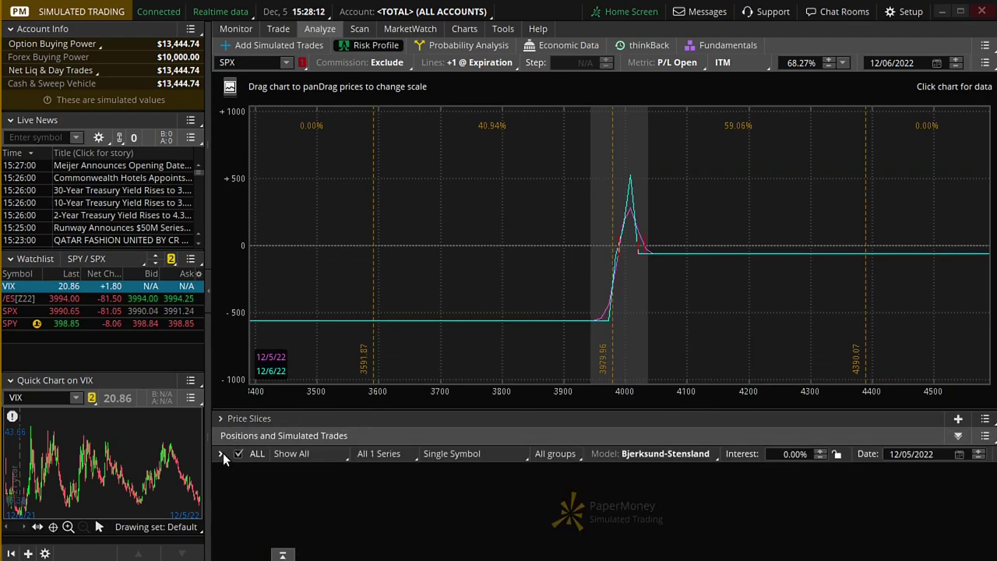
left_click(221, 418)
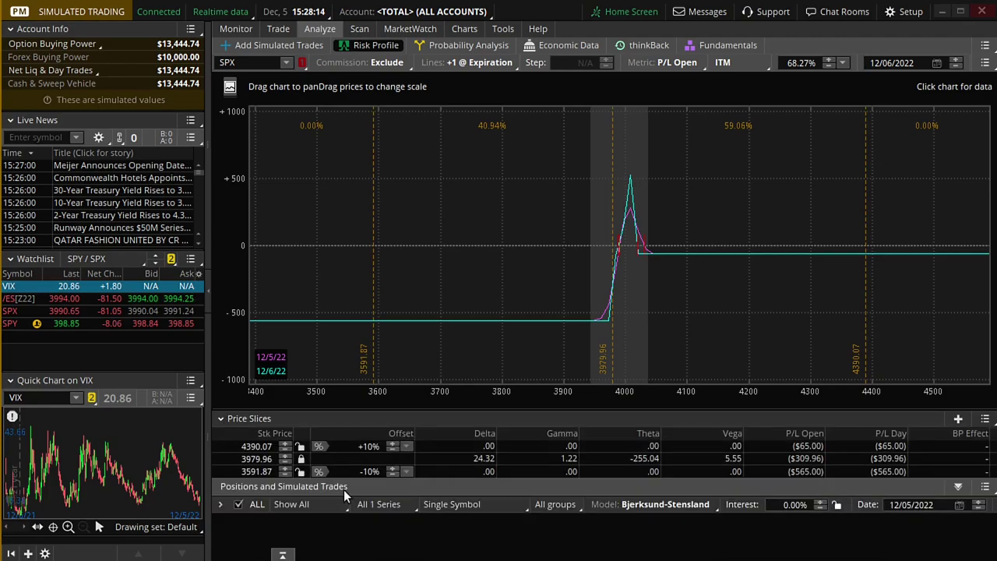
left_click(221, 504)
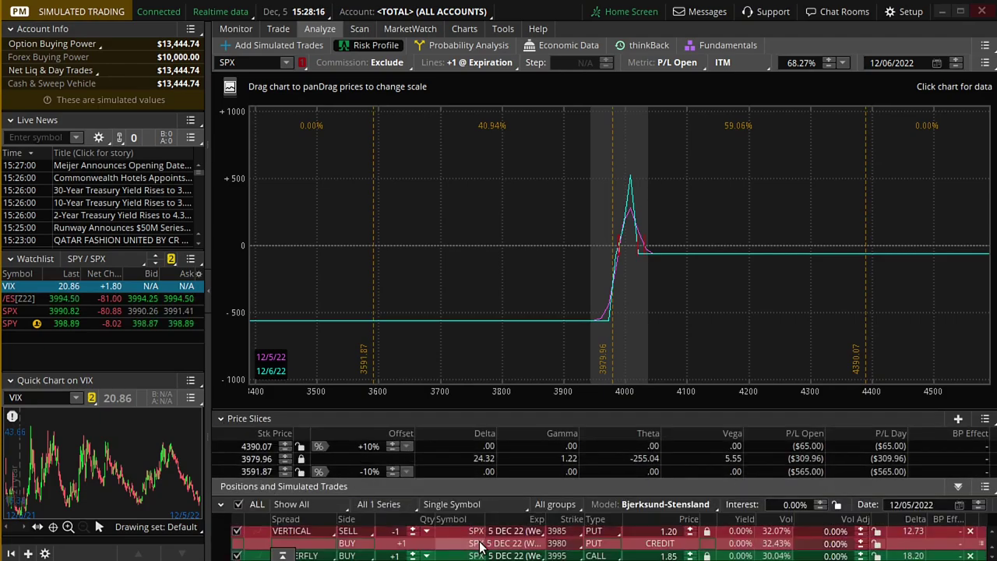
left_click(969, 532)
Zoom the risk chart onto the butterfly peak and set the middle price slice to 3999.72.
left_click_drag(635, 392, 463, 253)
left_click_drag(739, 282, 961, 411)
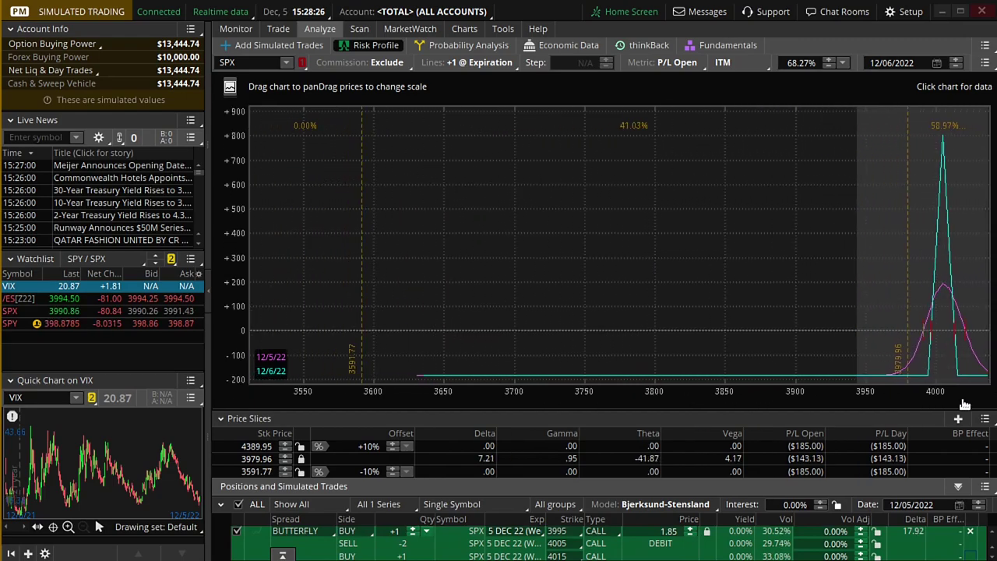
left_click_drag(900, 351, 325, 267)
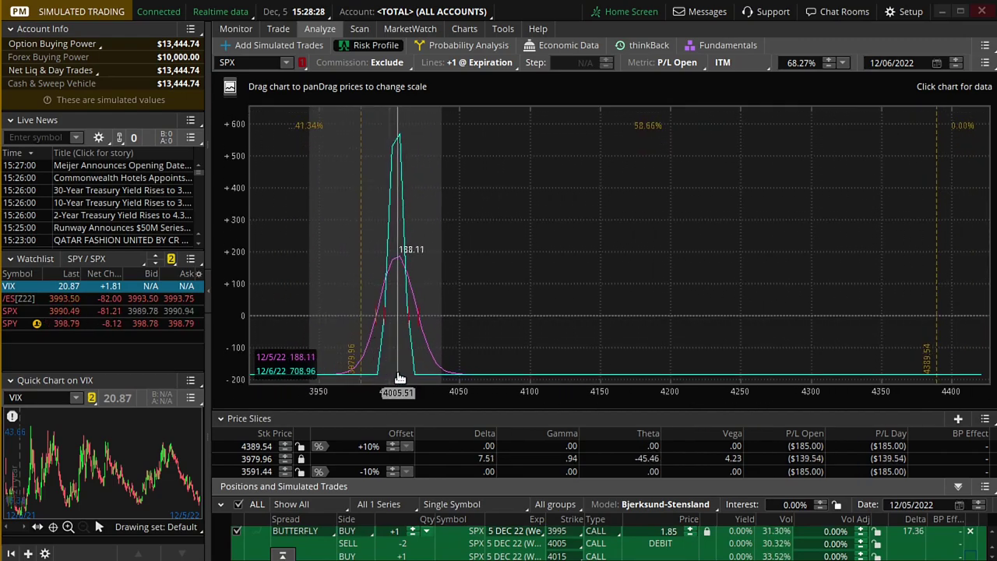
left_click_drag(418, 397, 973, 394)
left_click_drag(797, 292, 445, 278)
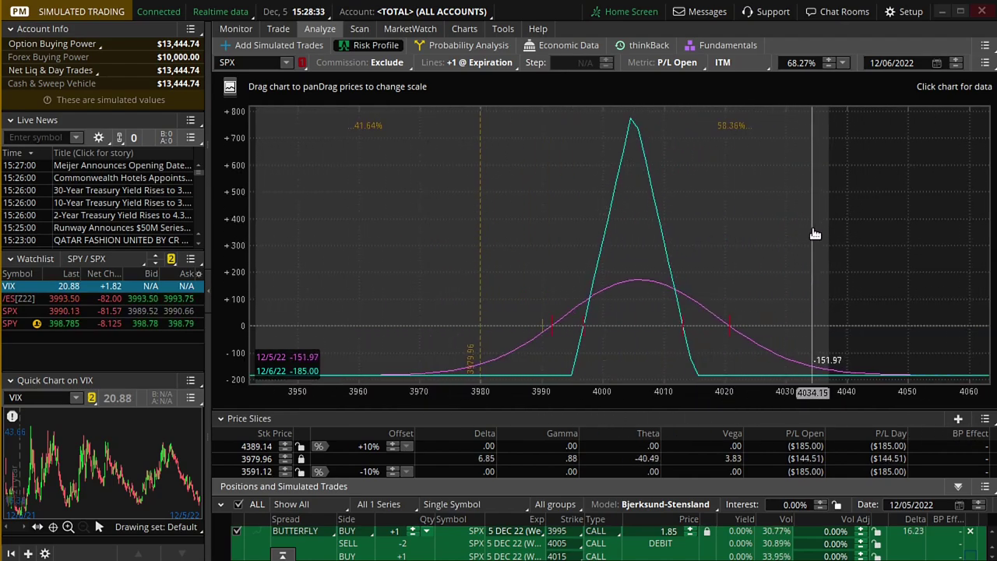
left_click(604, 371)
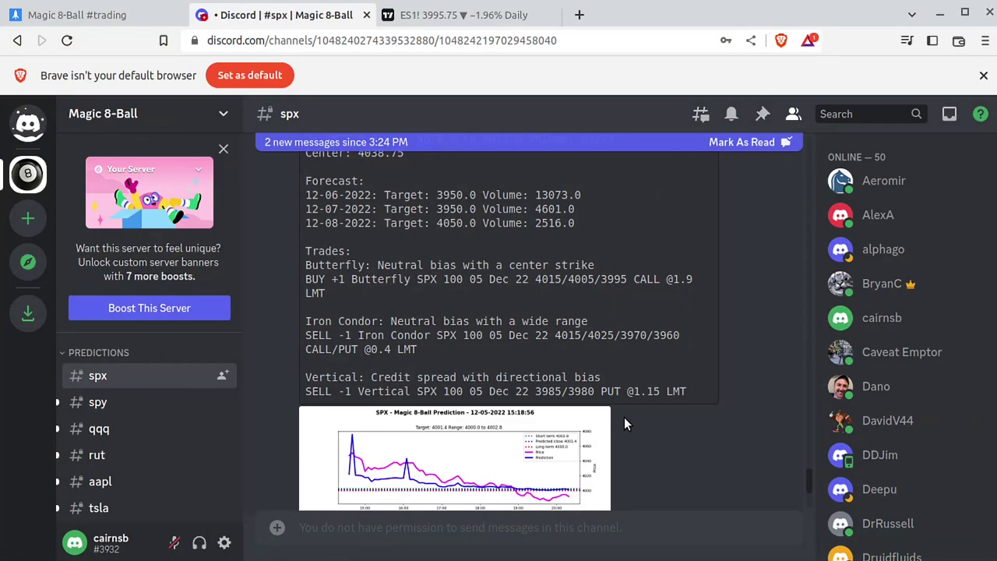
Scroll #spx down to the 15:28:57 SPX prediction and enlarge its chart.
scroll(633, 390, "down", 3)
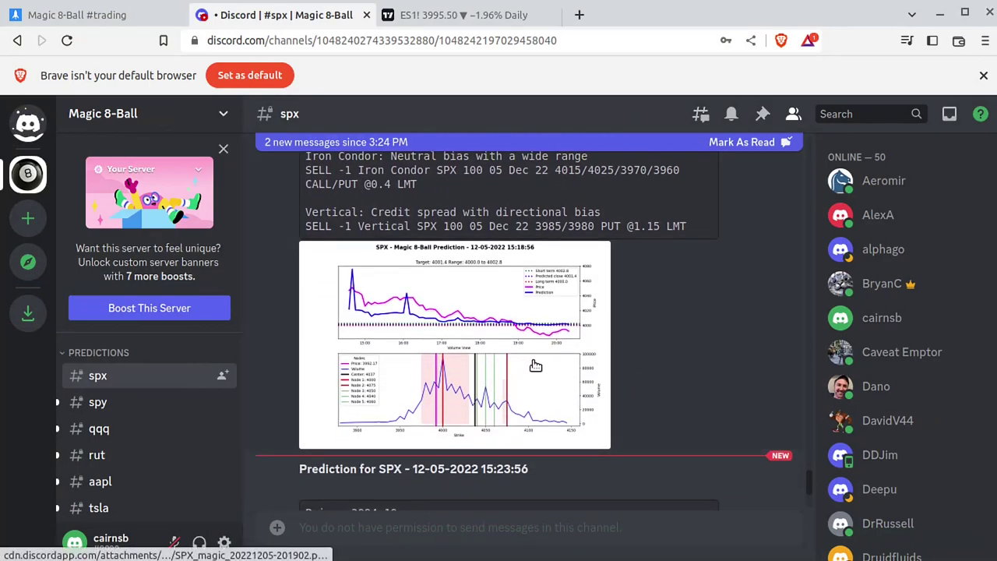
scroll(545, 363, "down", 10)
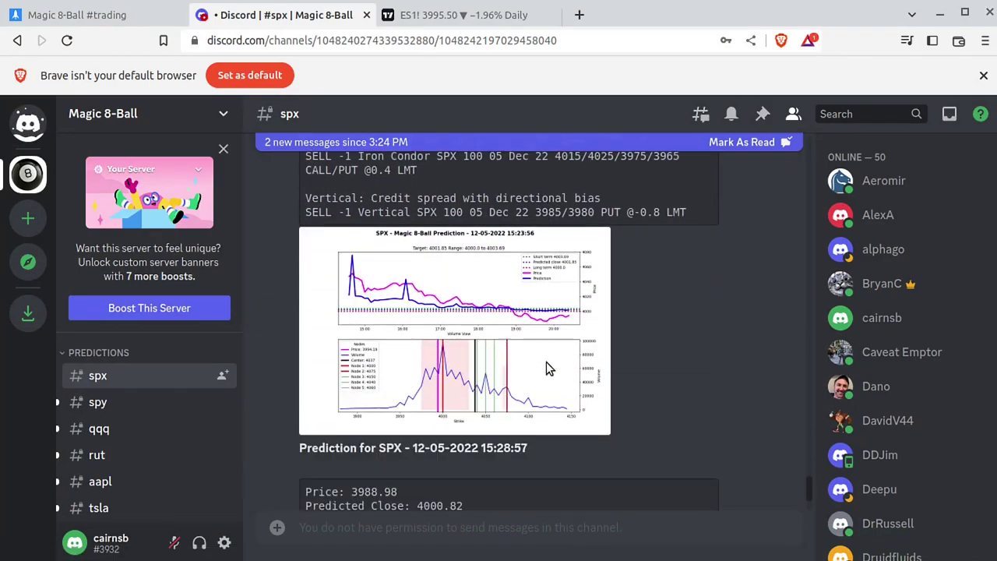
scroll(545, 362, "down", 5)
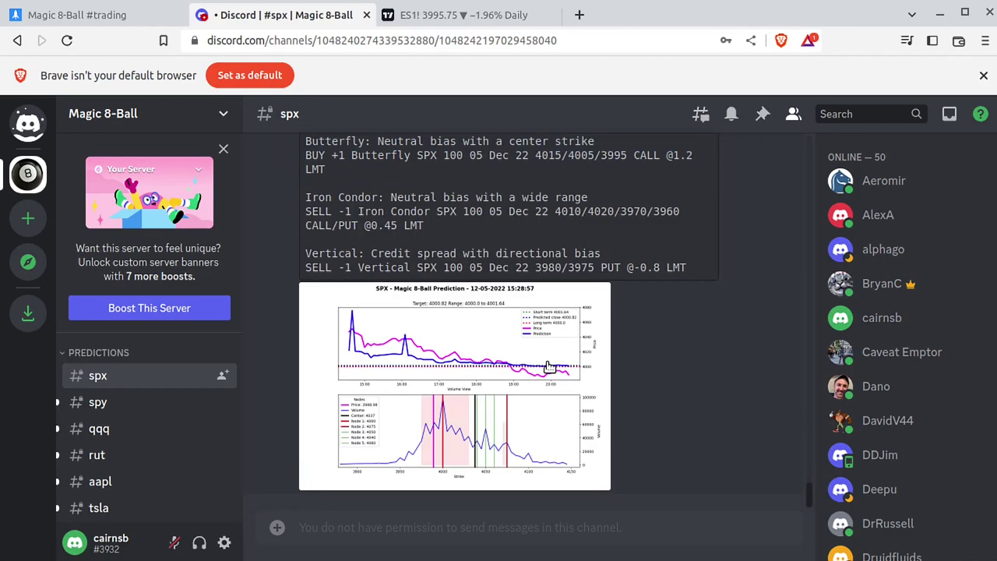
left_click(518, 413)
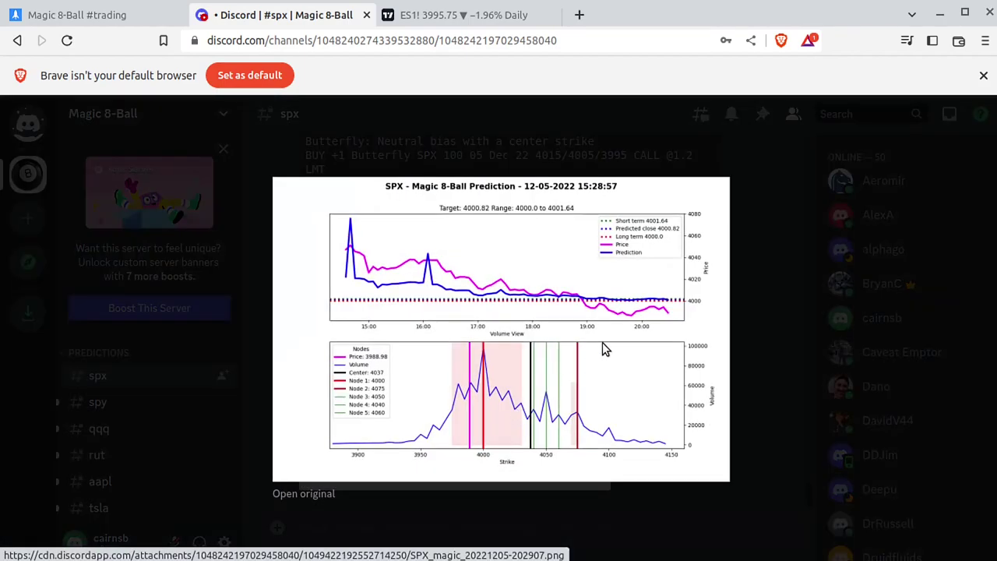
Open the original 15:28:57 SPX chart image in a new Brave tab.
left_click(323, 493)
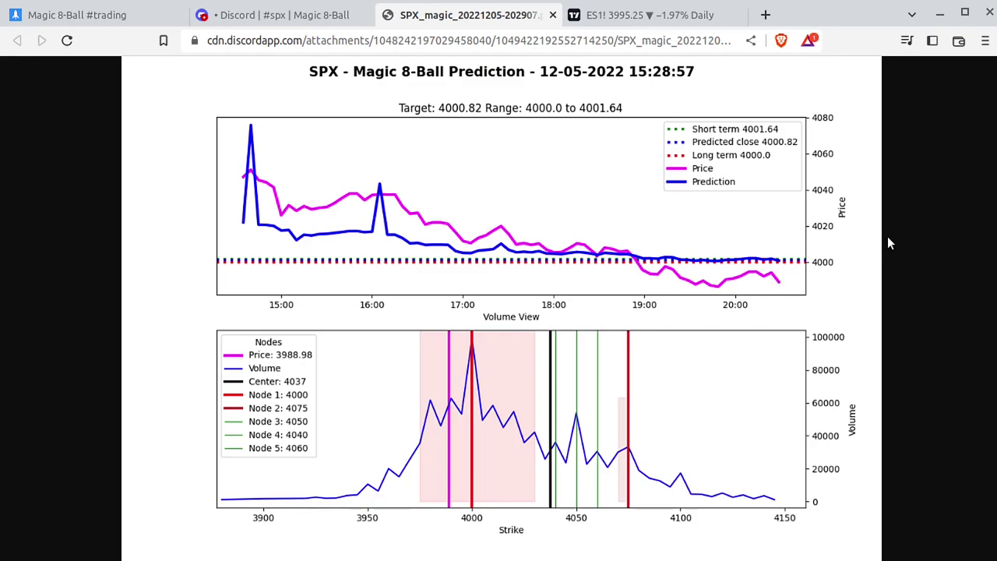
Close Discord's image viewer, scroll up to the 15:28:57 prediction text, then return to the chart tab.
left_click(292, 16)
left_click(776, 289)
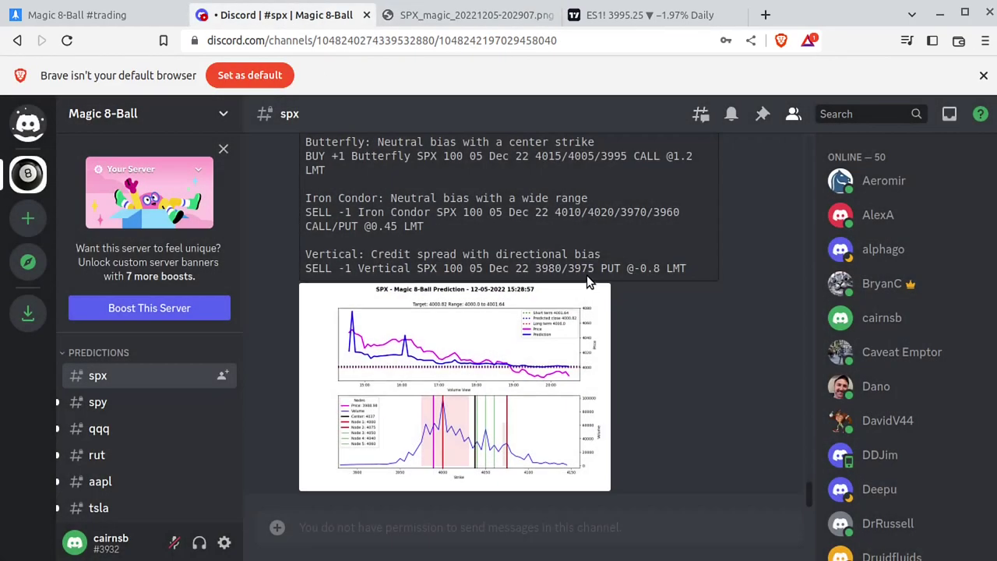
scroll(586, 275, "up", 5)
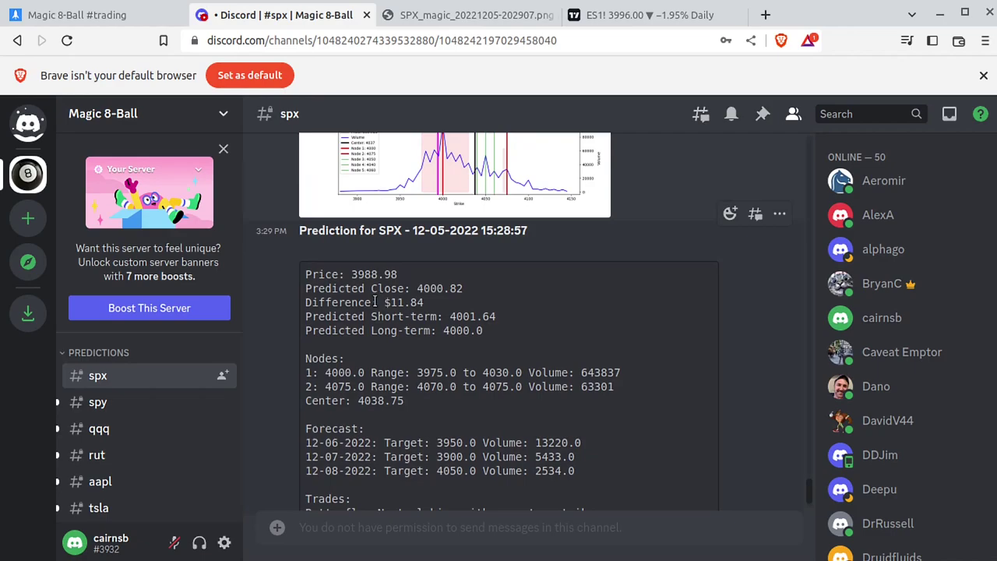
left_click(437, 23)
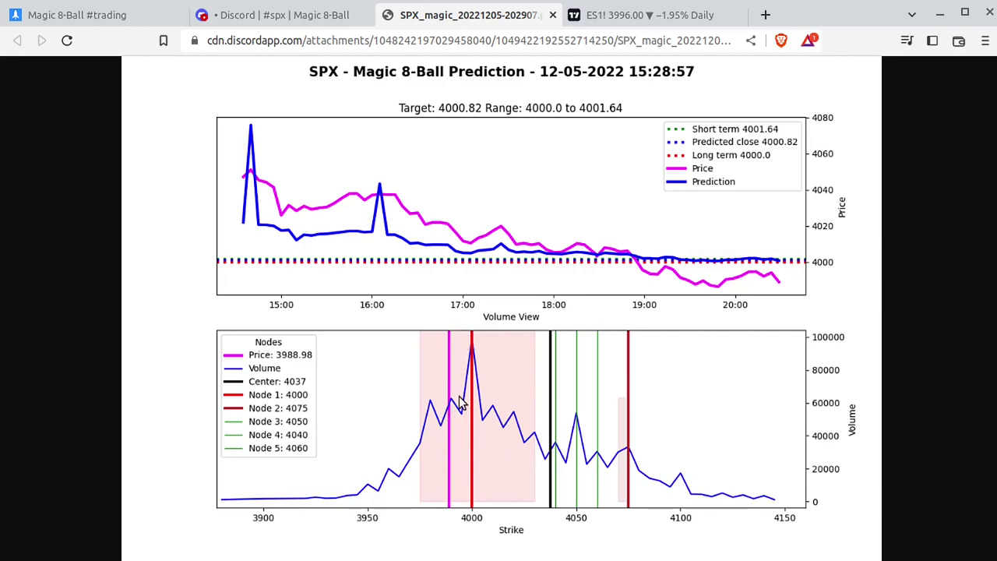
Switch to the Discord #spx tab showing the 15:28:57 prediction's nodes and forecasts.
left_click(293, 19)
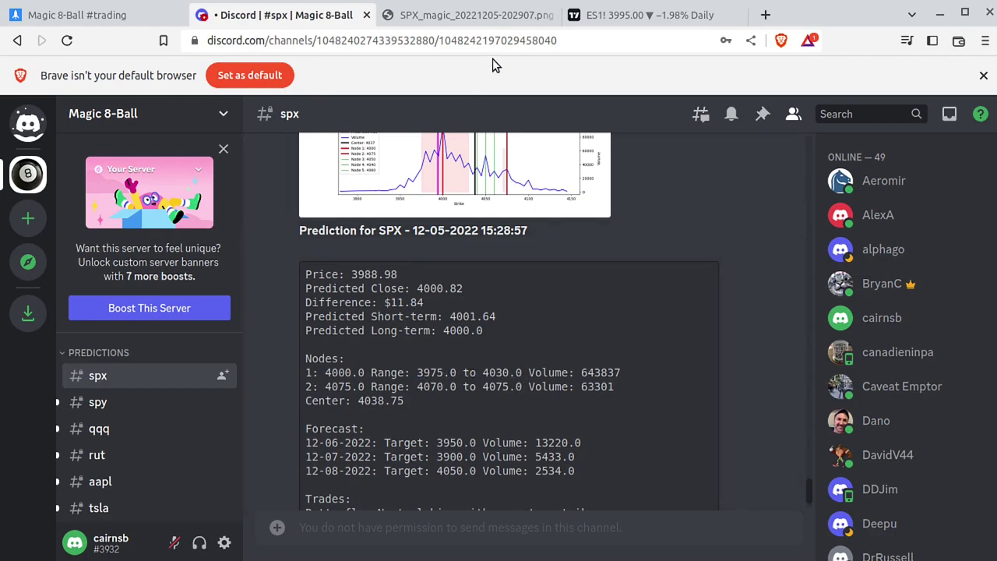
Return to the tab with the full-size 15:28:57 SPX prediction chart.
left_click(467, 15)
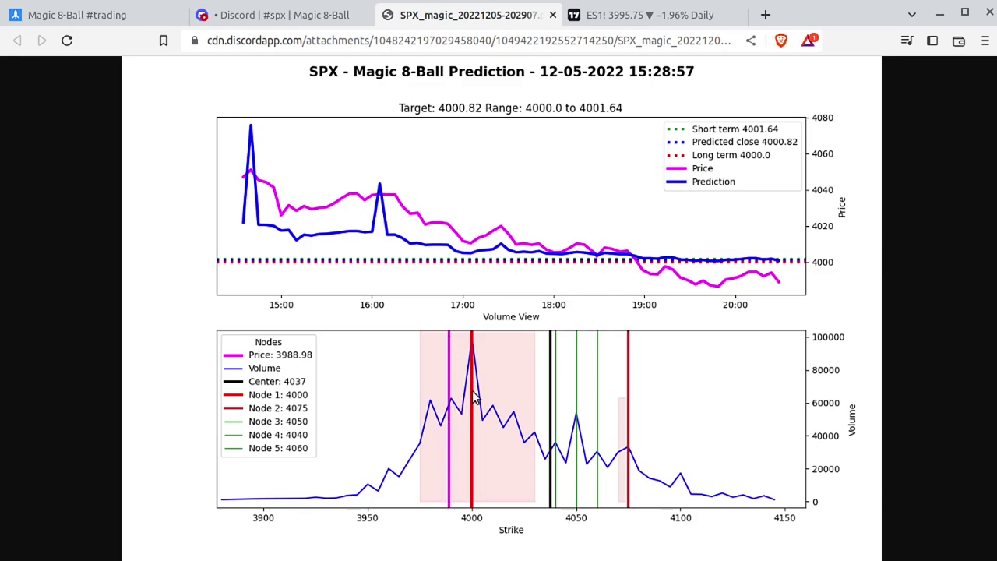
In Discord's #spy channel, enlarge the latest 15:28:59 SPY prediction chart (target 400.08).
left_click(319, 17)
left_click(158, 408)
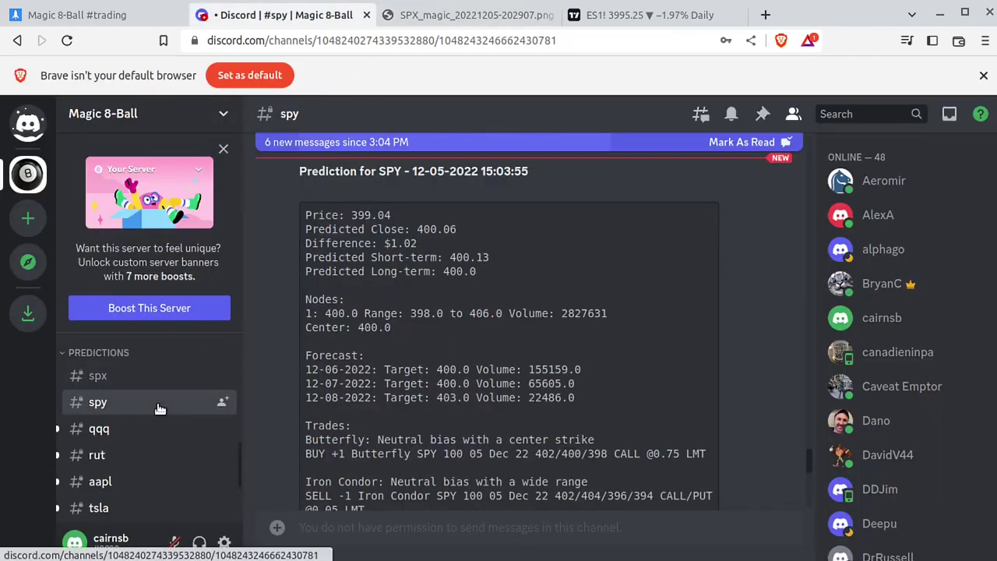
scroll(686, 434, "down", 2)
scroll(790, 459, "down", 3)
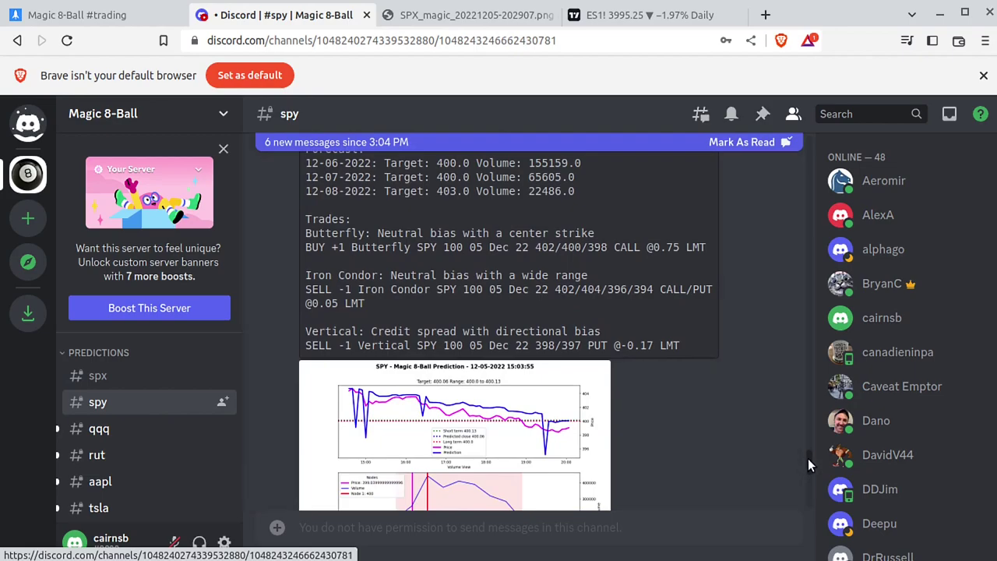
scroll(808, 458, "down", 2)
left_click(510, 388)
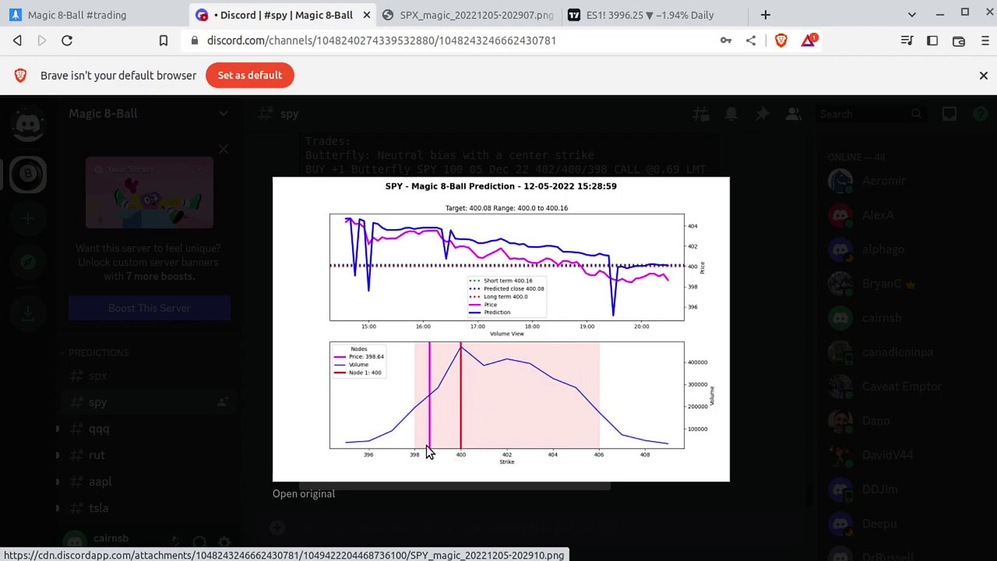
Open the original 15:28:59 SPY chart in its own tab, then return to Discord #spy.
left_click(321, 493)
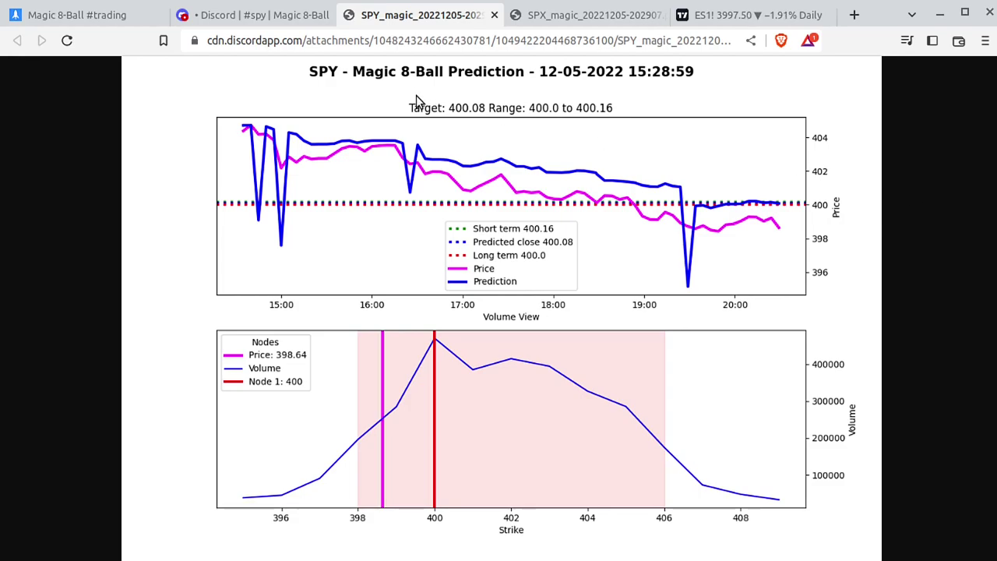
left_click(257, 15)
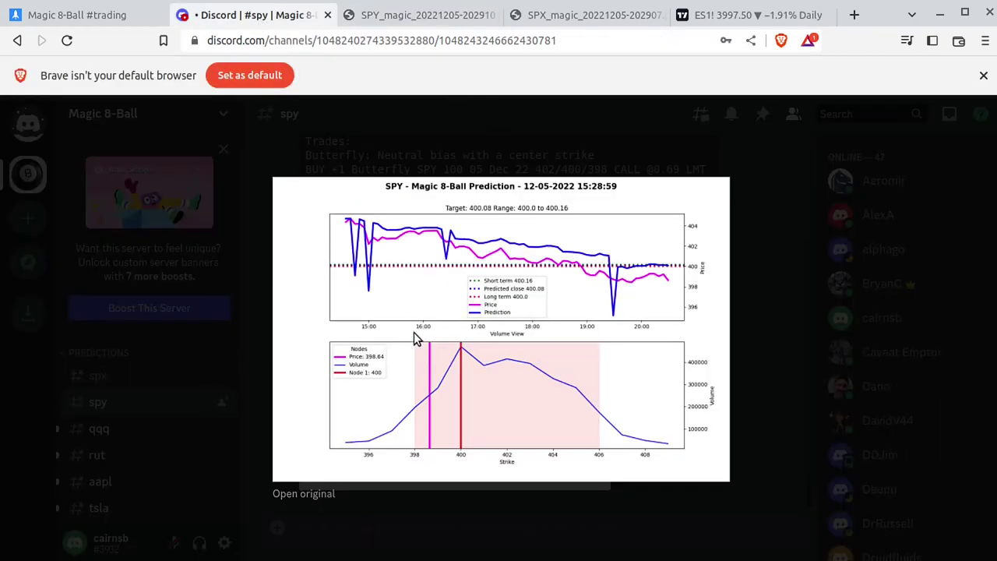
Close the SPY preview and open the 15:29:00 QQQ chart from #qqq full-size in a new tab.
left_click(732, 294)
left_click(167, 429)
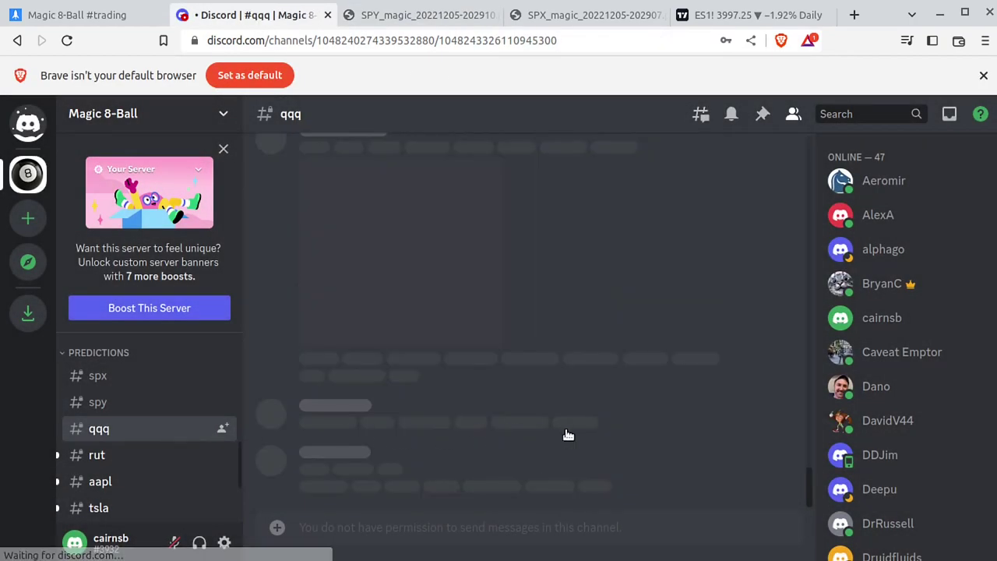
scroll(667, 427, "down", 3)
scroll(808, 178, "down", 5)
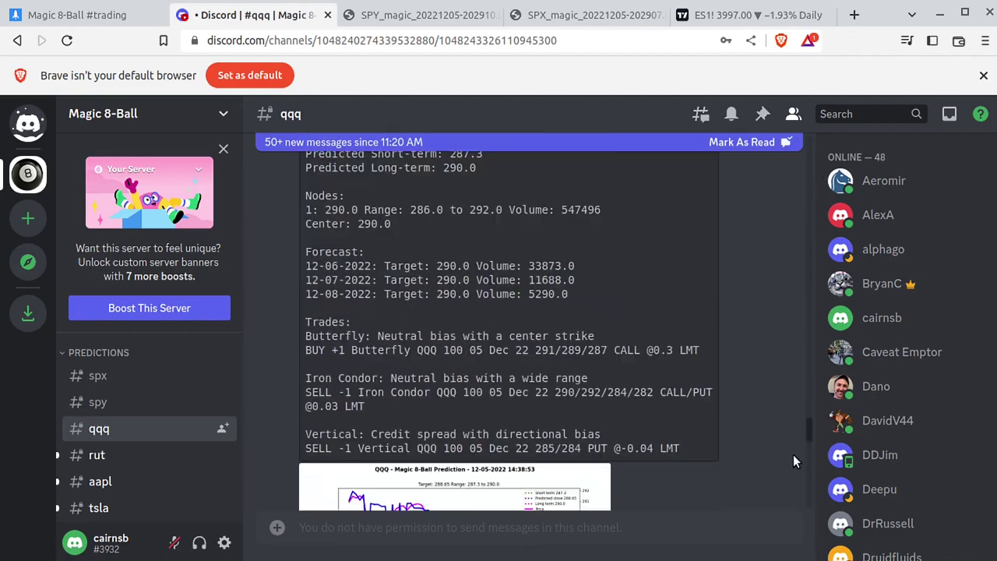
scroll(793, 460, "down", 3)
left_click(499, 399)
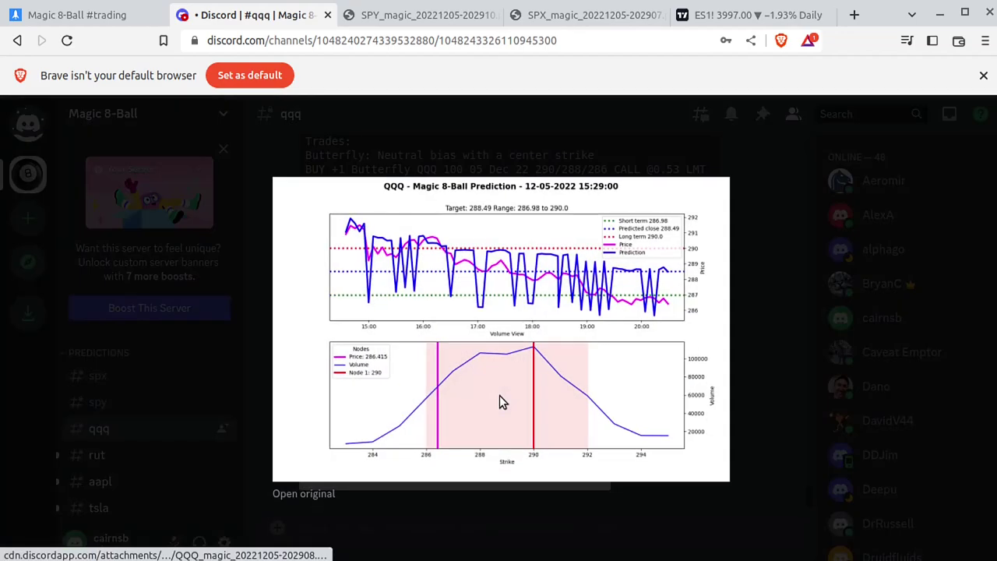
left_click(328, 494)
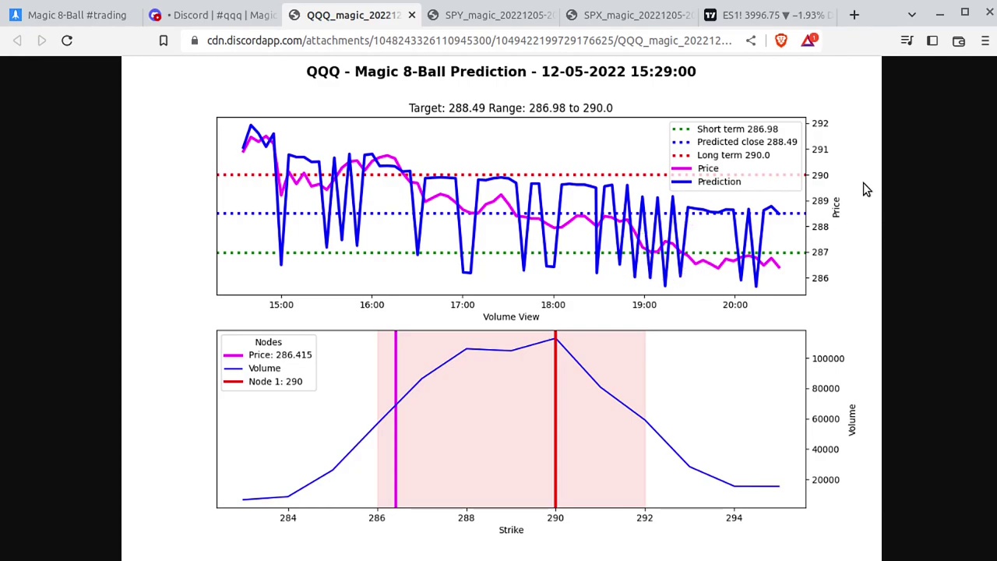
Flip between the SPY, SPX and QQQ chart tabs to compare them, then return to Discord.
left_click(506, 23)
left_click(605, 26)
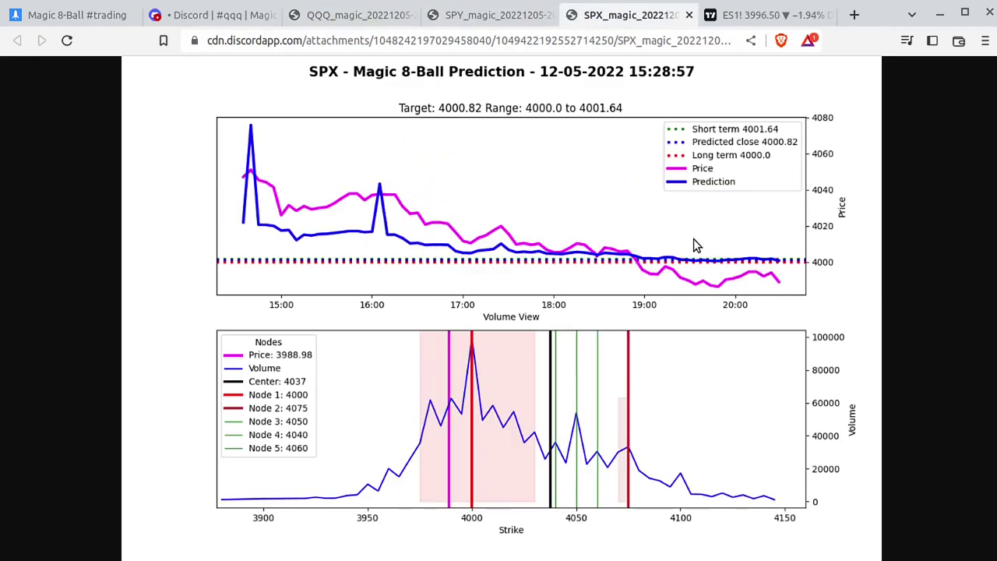
left_click(363, 23)
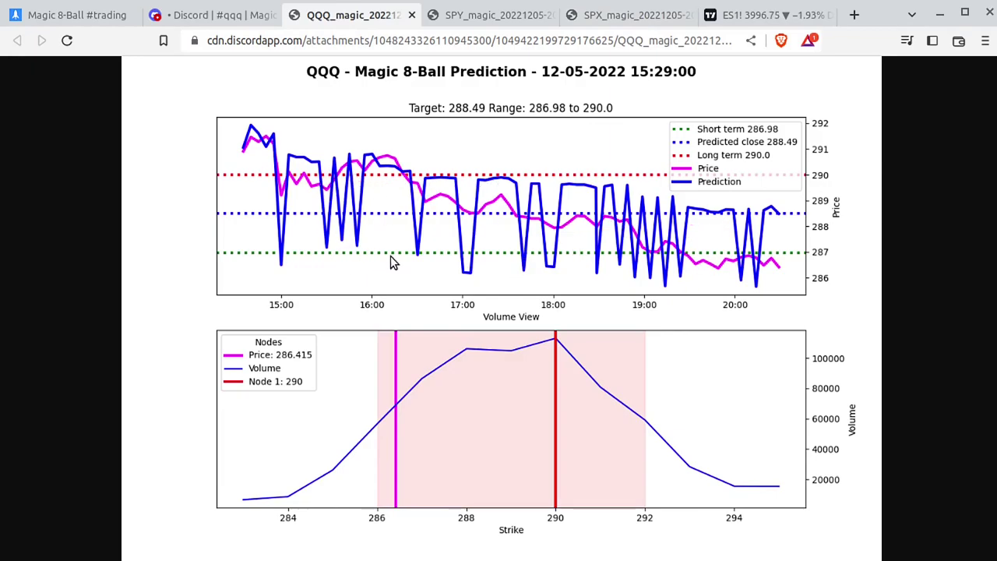
left_click(645, 16)
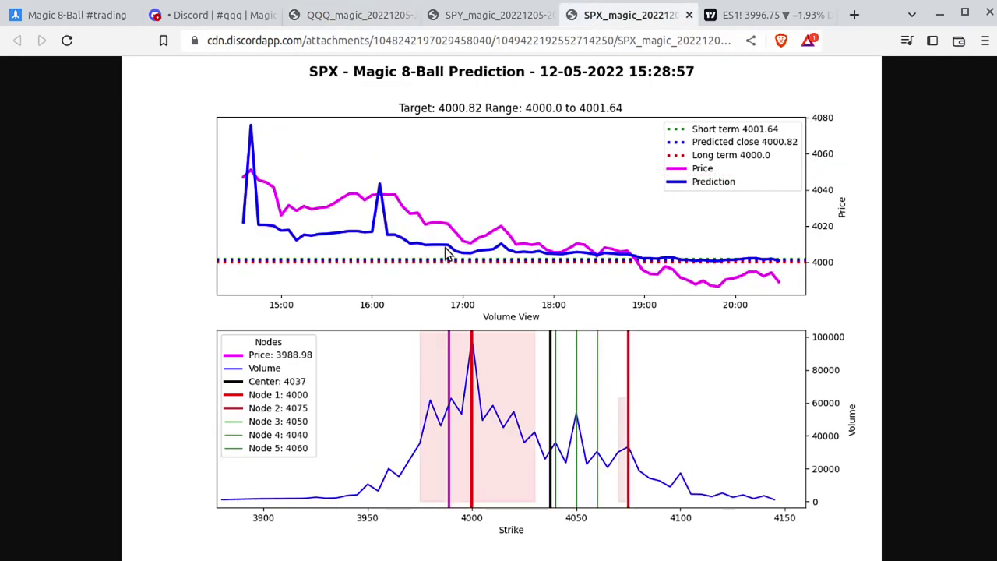
left_click(477, 25)
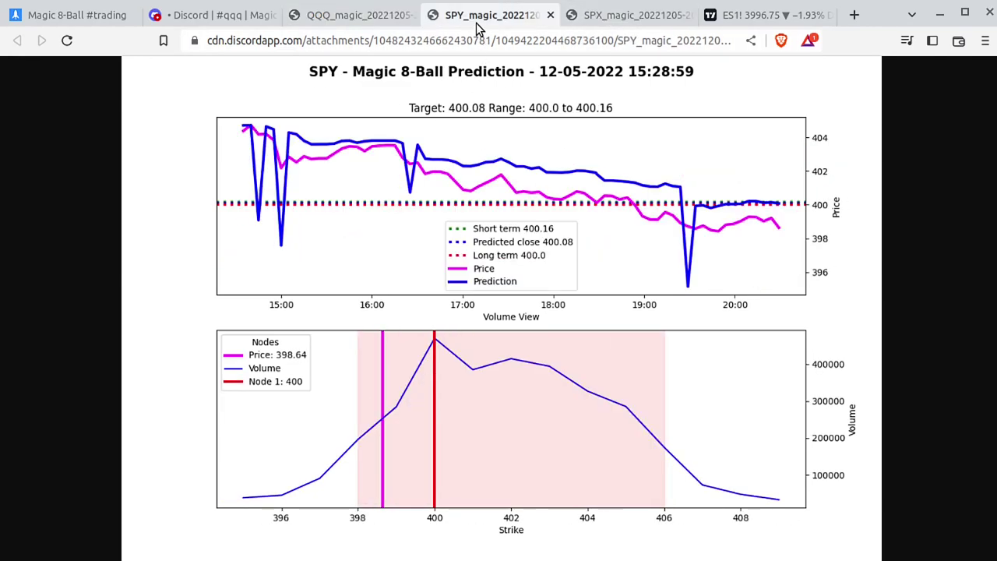
left_click(350, 18)
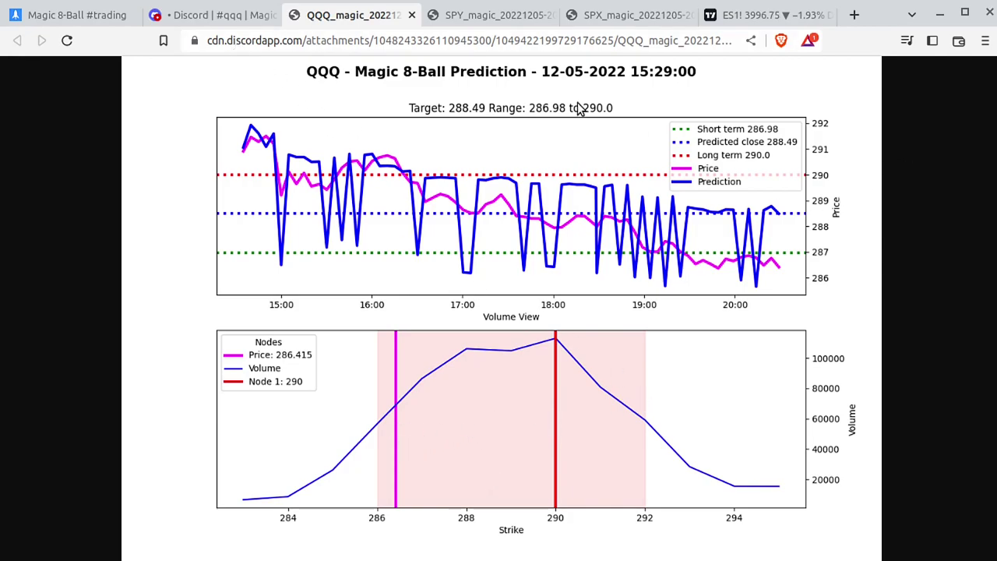
left_click(218, 14)
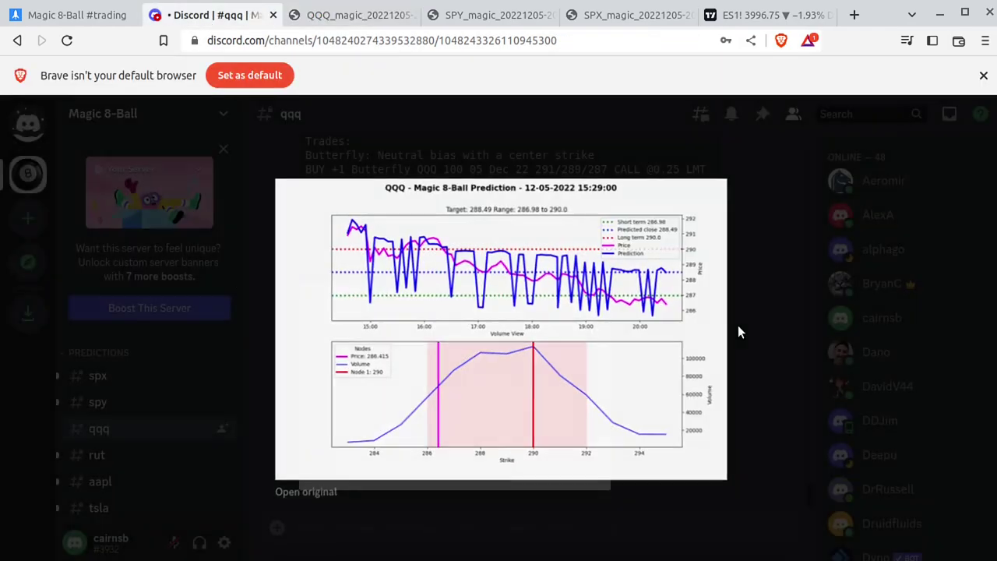
Close the QQQ preview and open the latest 15:34:02 RUT chart full-size in a new tab.
left_click(738, 331)
left_click(138, 456)
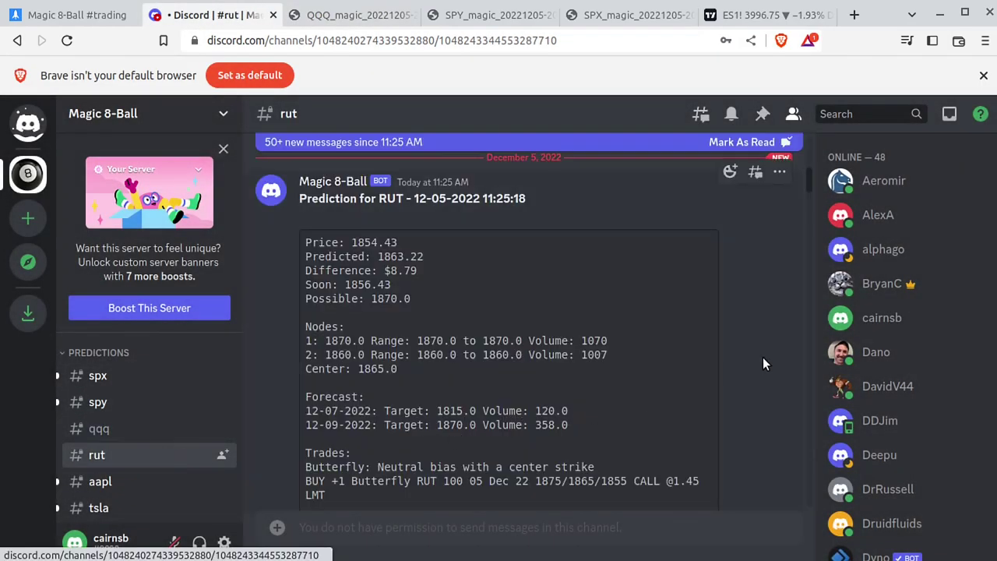
left_click_drag(808, 180, 810, 495)
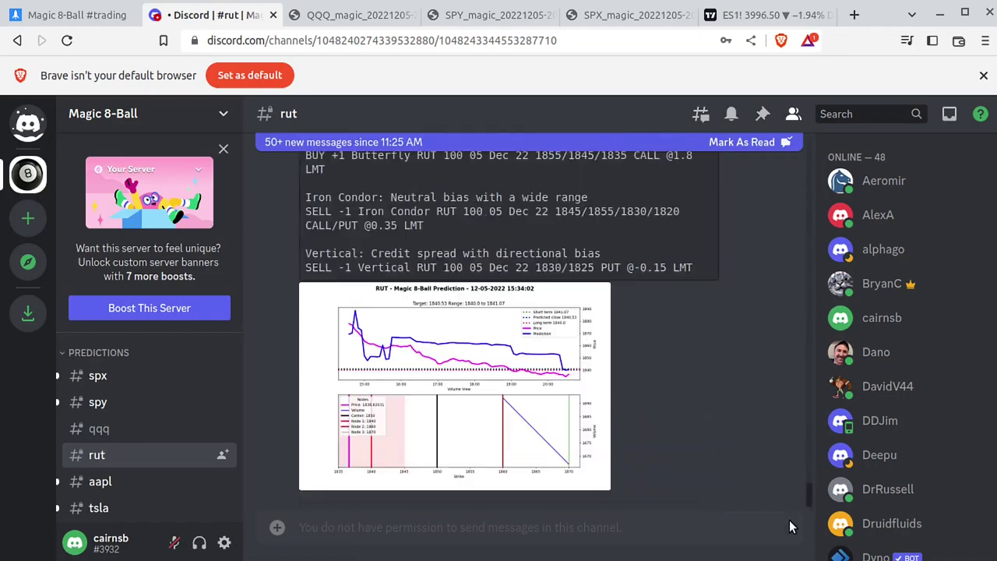
left_click(515, 442)
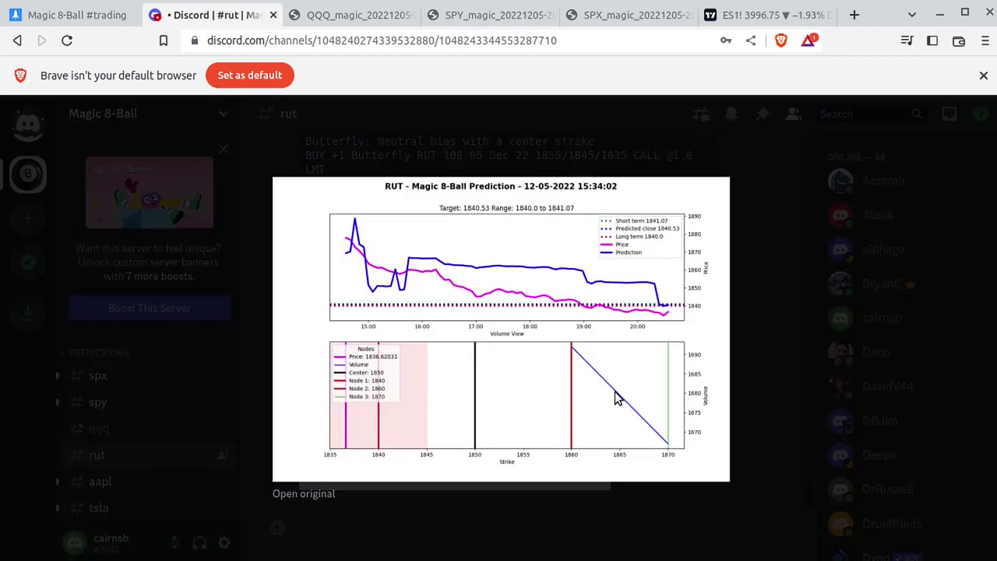
left_click(304, 493)
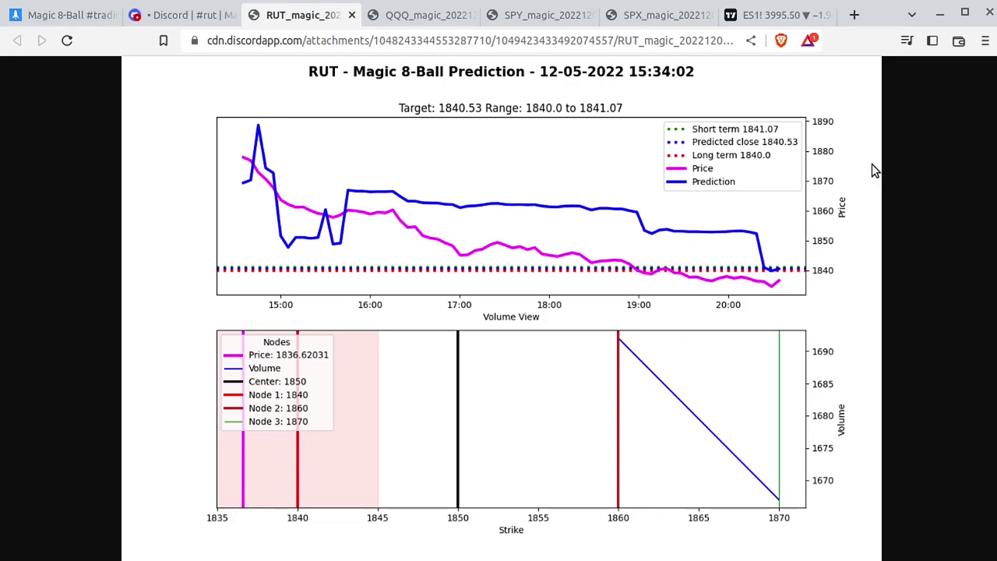
Close the RUT, QQQ, SPY and SPX chart tabs and the enlarged RUT preview.
left_click(352, 15)
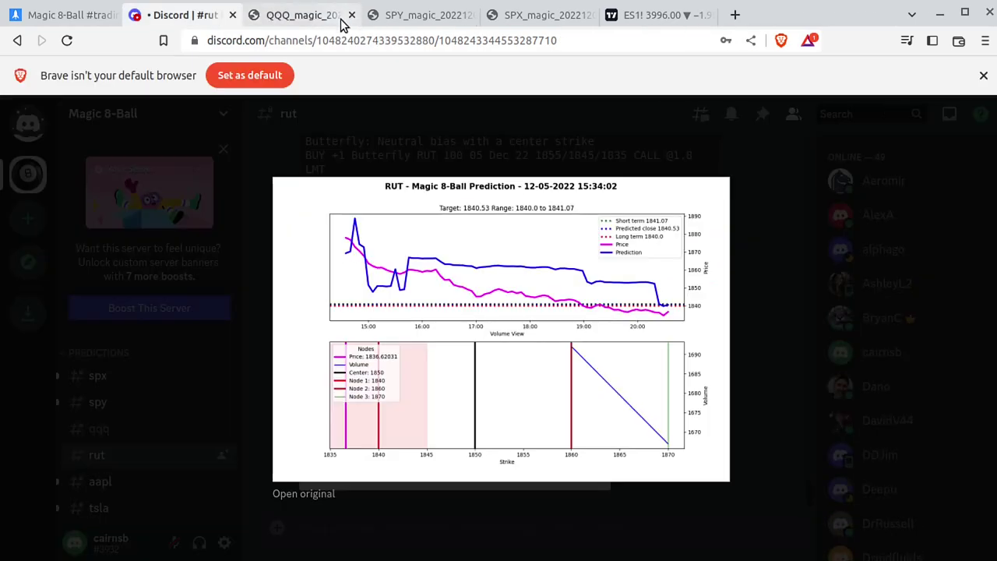
left_click(351, 15)
left_click(351, 15)
left_click(352, 15)
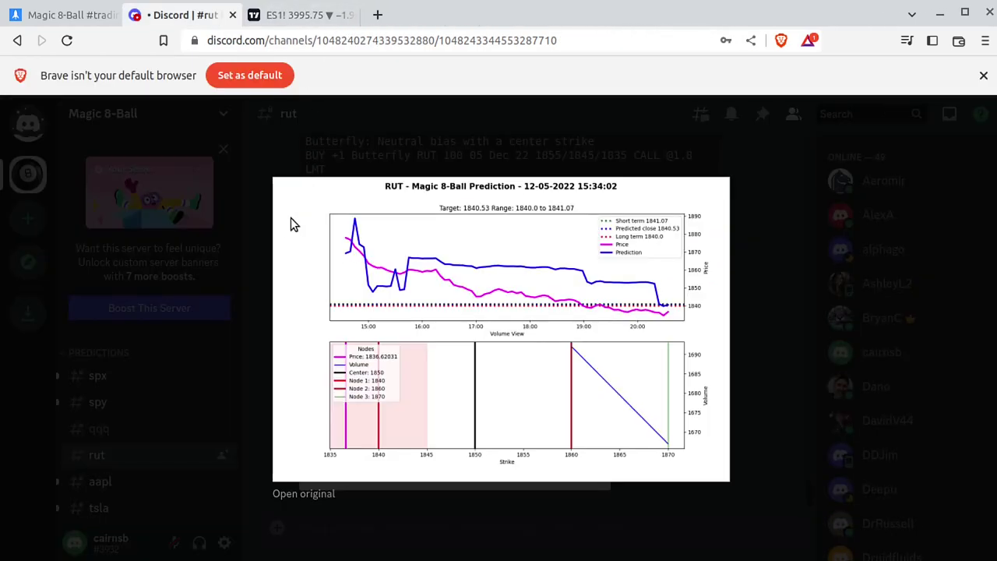
left_click(789, 363)
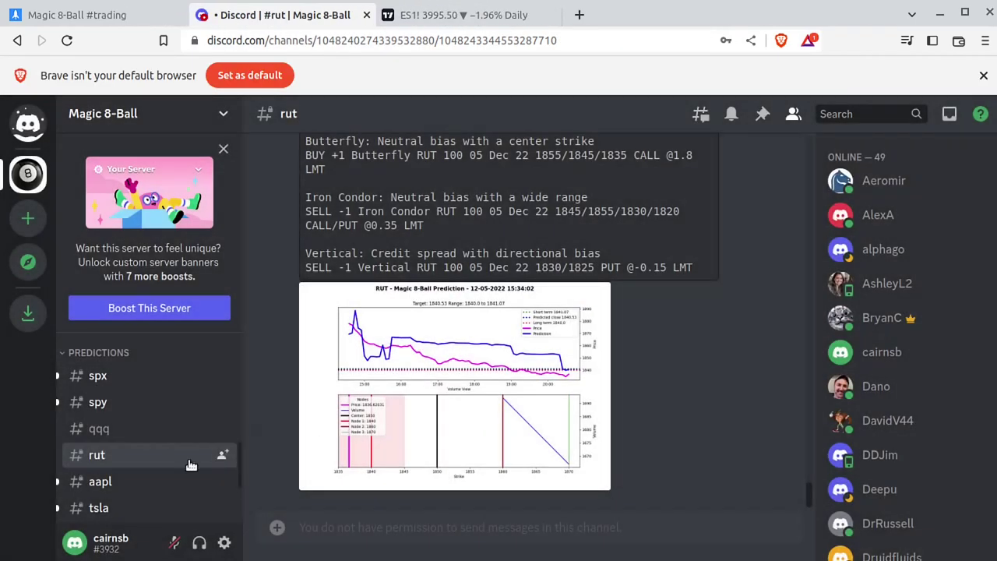
In #aapl, highlight the latest forecast's 150.0 target and 130504.0 volume.
left_click(142, 479)
left_click_drag(810, 305, 805, 489)
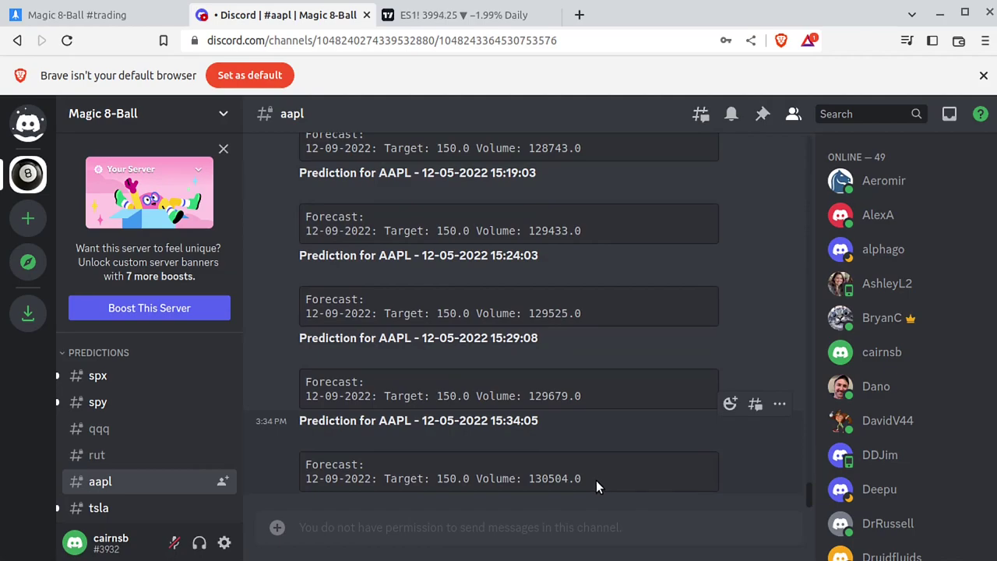
left_click_drag(309, 478, 600, 478)
left_click(343, 484)
left_click_drag(319, 479, 341, 477)
triple_click(445, 483)
left_click(441, 482)
left_click_drag(438, 481, 461, 475)
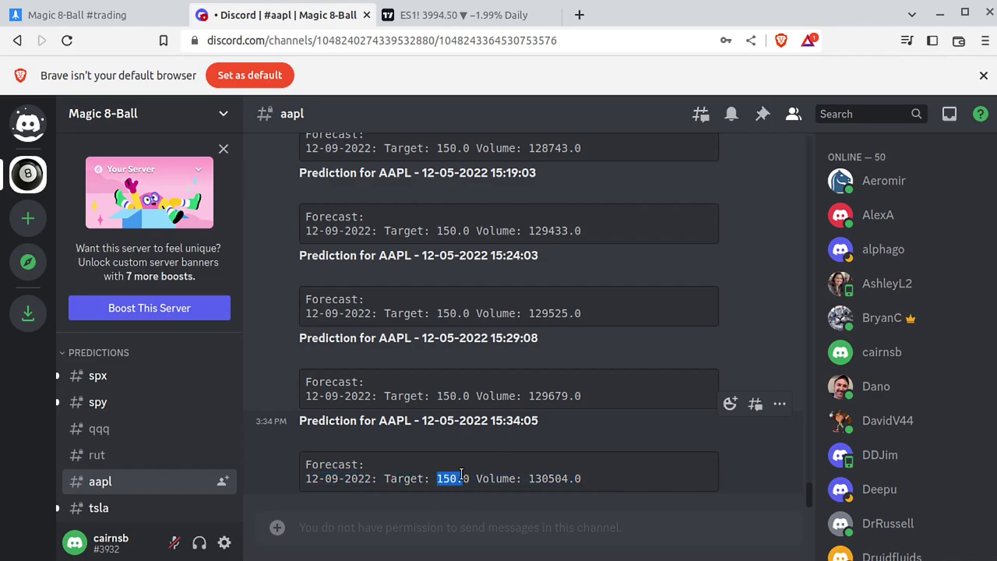
left_click_drag(585, 482, 528, 480)
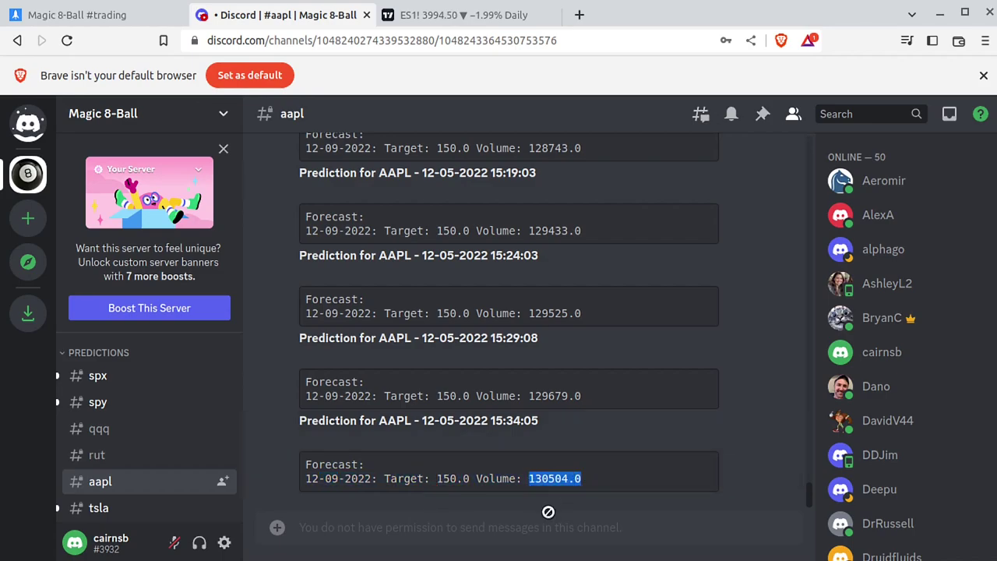
In #tsla, highlight the latest forecast's date, 185.0 target and 114166.0 volume.
left_click(186, 514)
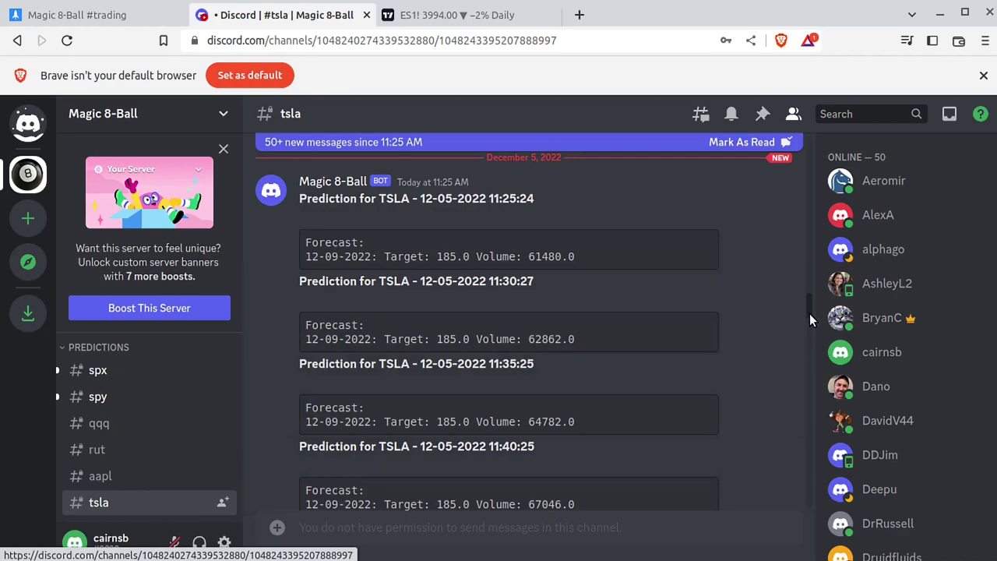
left_click_drag(809, 313, 811, 514)
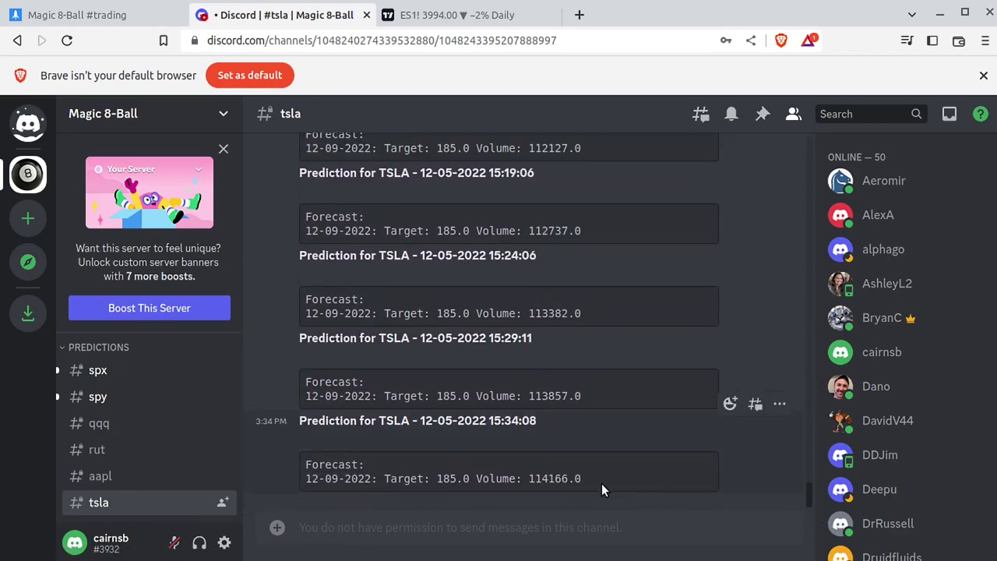
left_click_drag(327, 480, 339, 483)
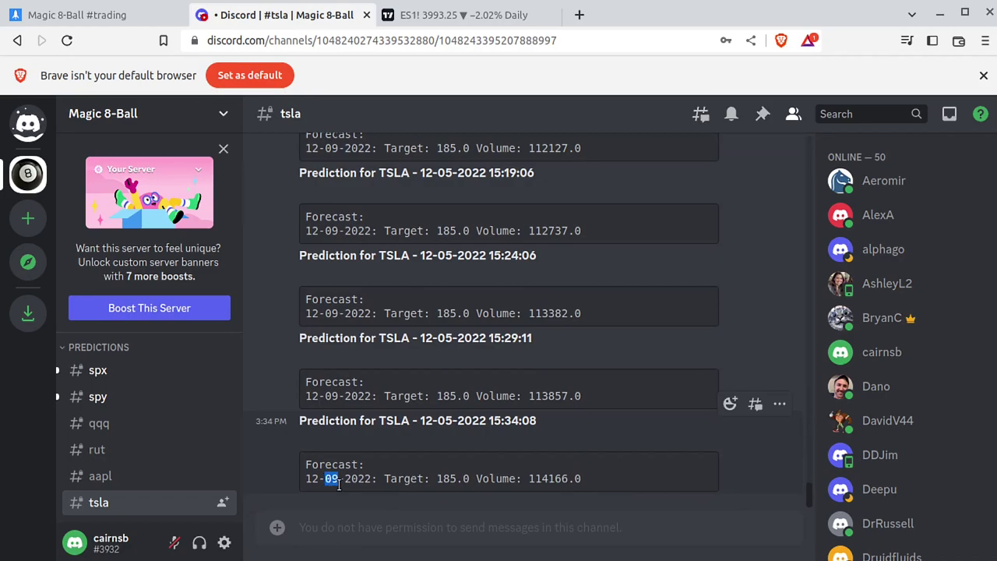
double_click(440, 479)
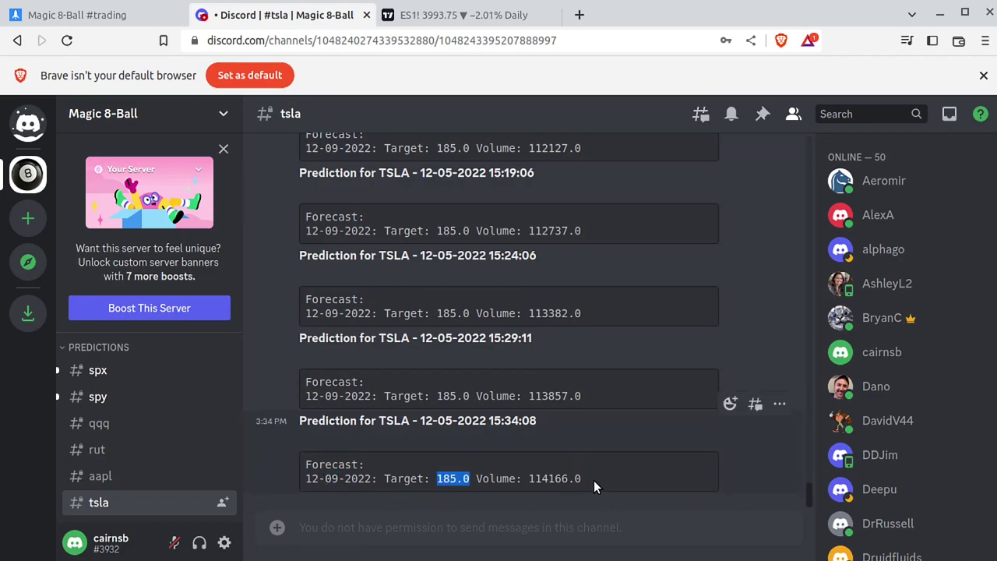
double_click(554, 478)
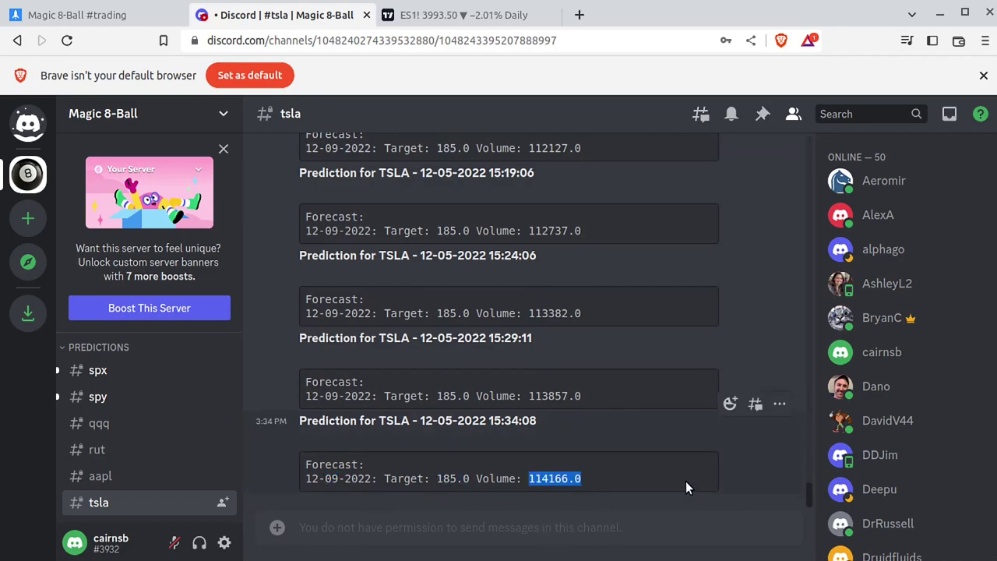
left_click(117, 370)
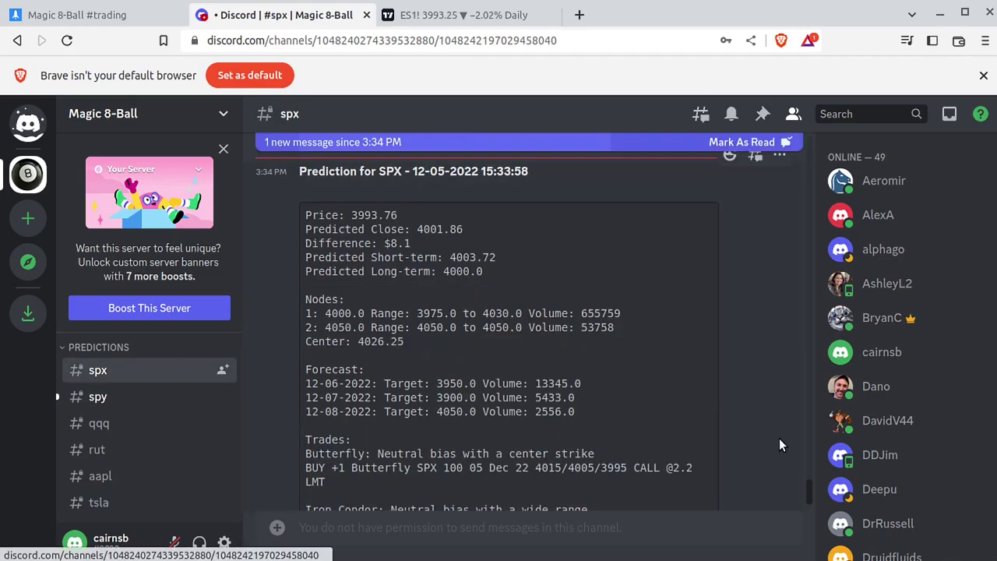
scroll(810, 494, "down", 5)
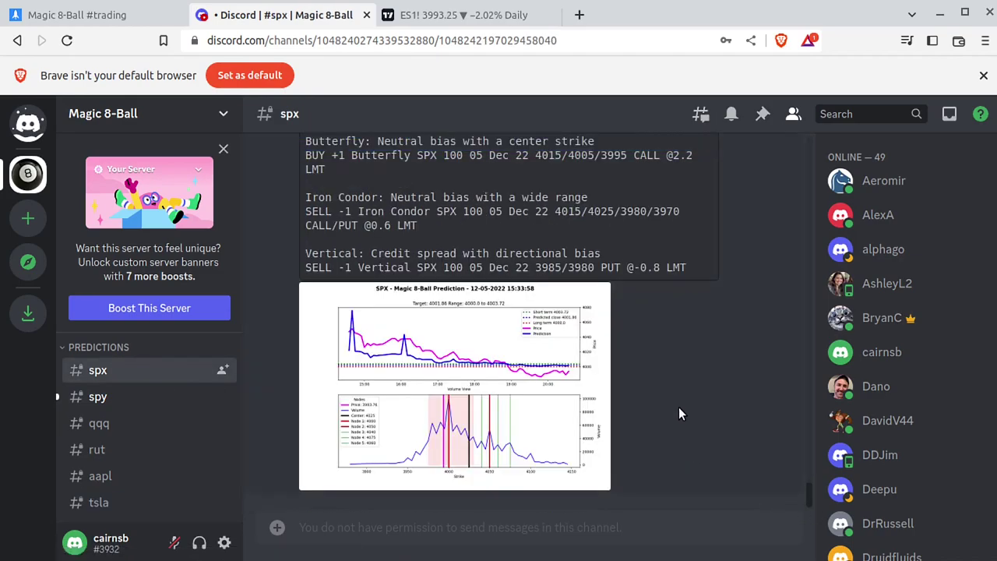
scroll(678, 405, "up", 3)
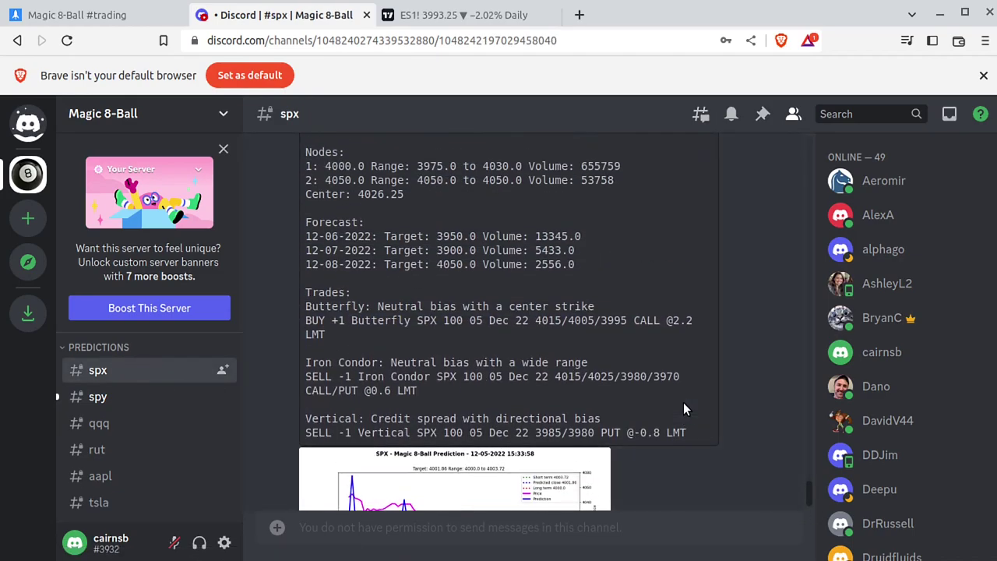
scroll(703, 419, "up", 3)
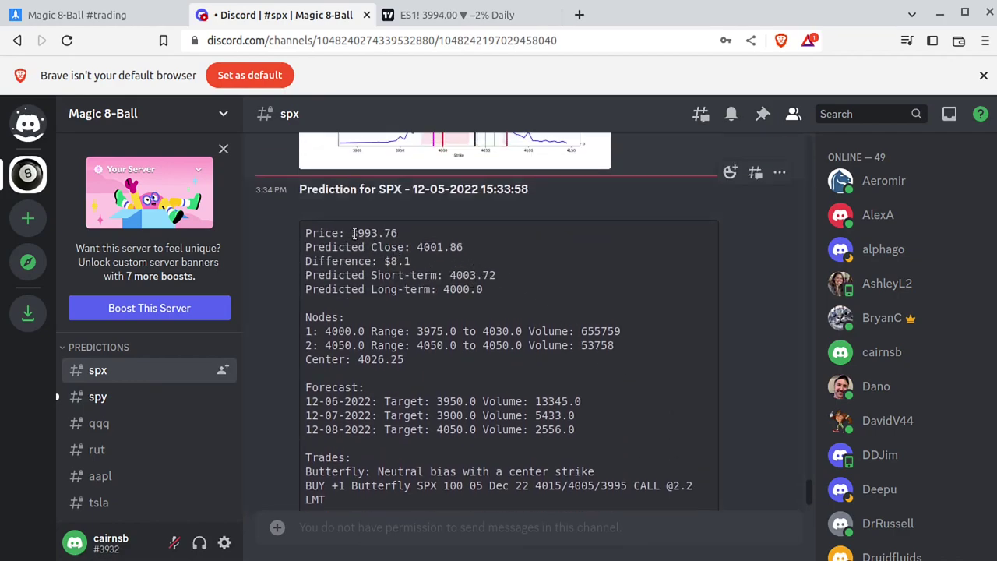
double_click(355, 234)
left_click(434, 244)
left_click_drag(412, 262, 385, 261)
scroll(474, 320, "down", 3)
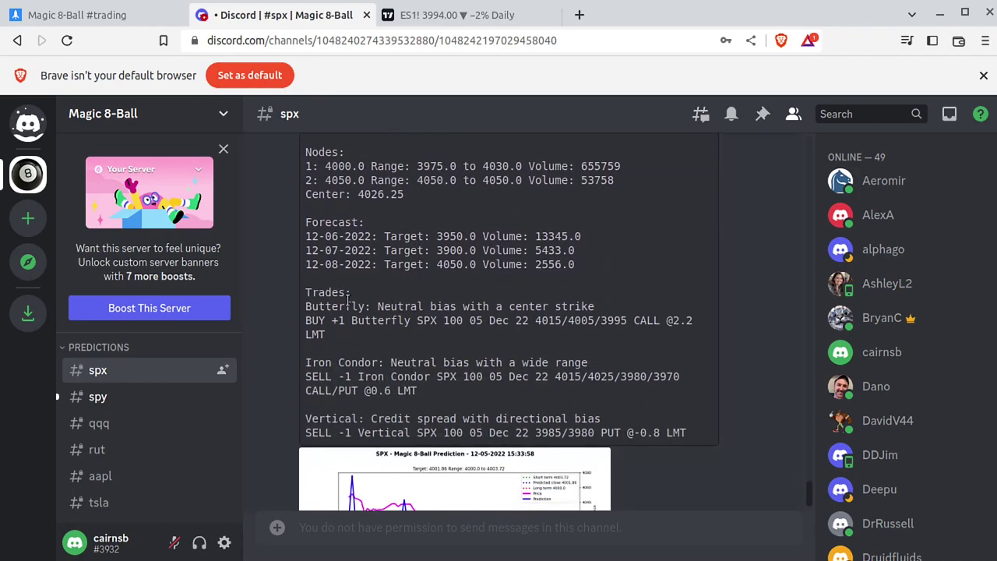
scroll(473, 353, "down", 2)
left_click(561, 366)
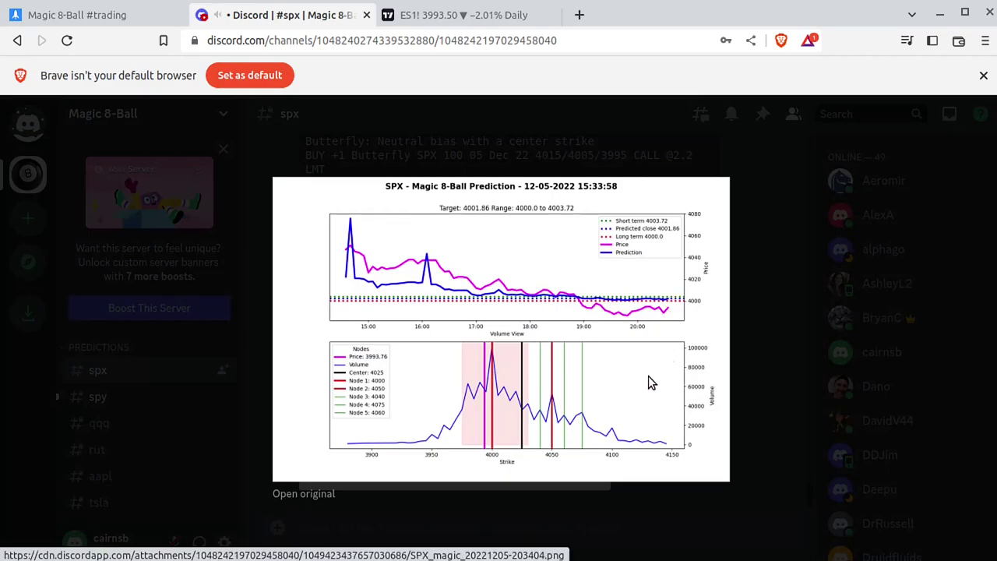
left_click(783, 369)
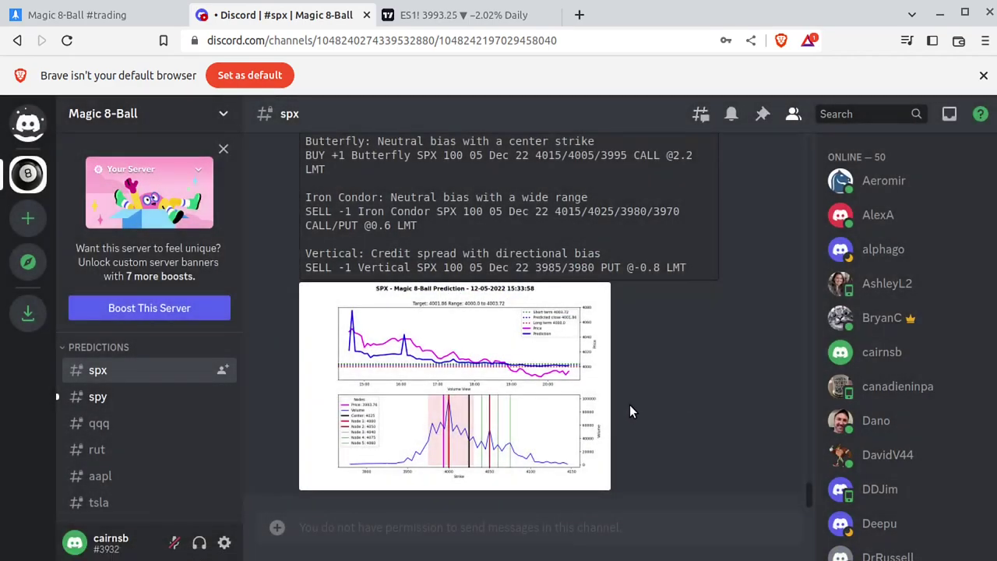